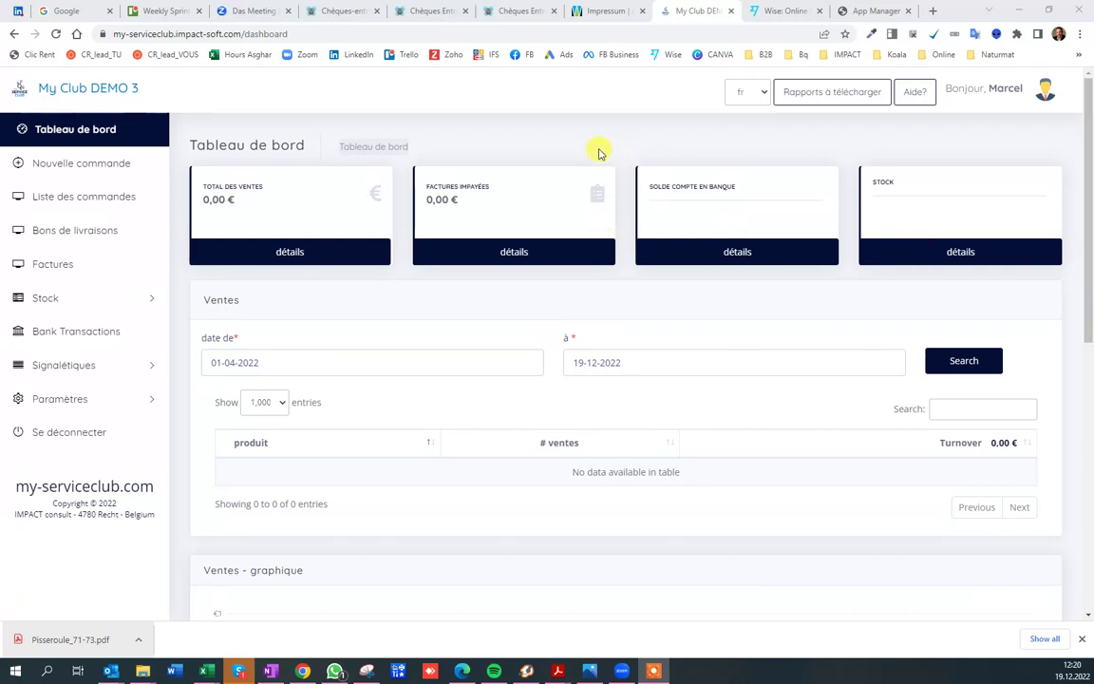
- View the members list and open the Cotisation ordinaire product record from the product list
left_click(80, 363)
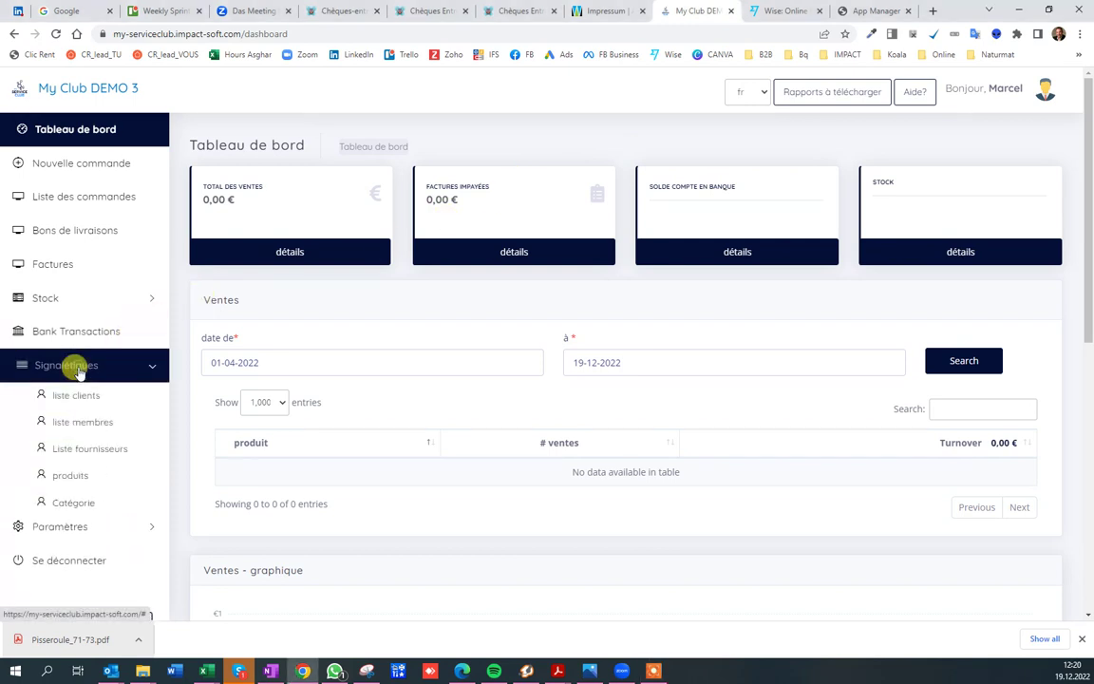
left_click(79, 424)
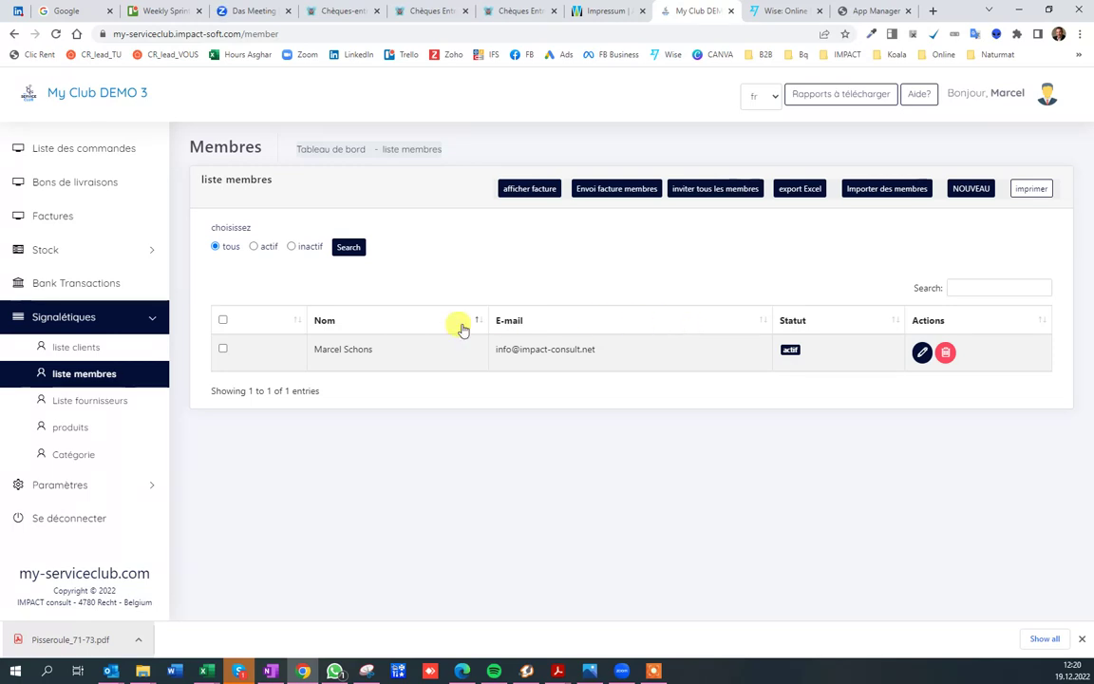
left_click(74, 429)
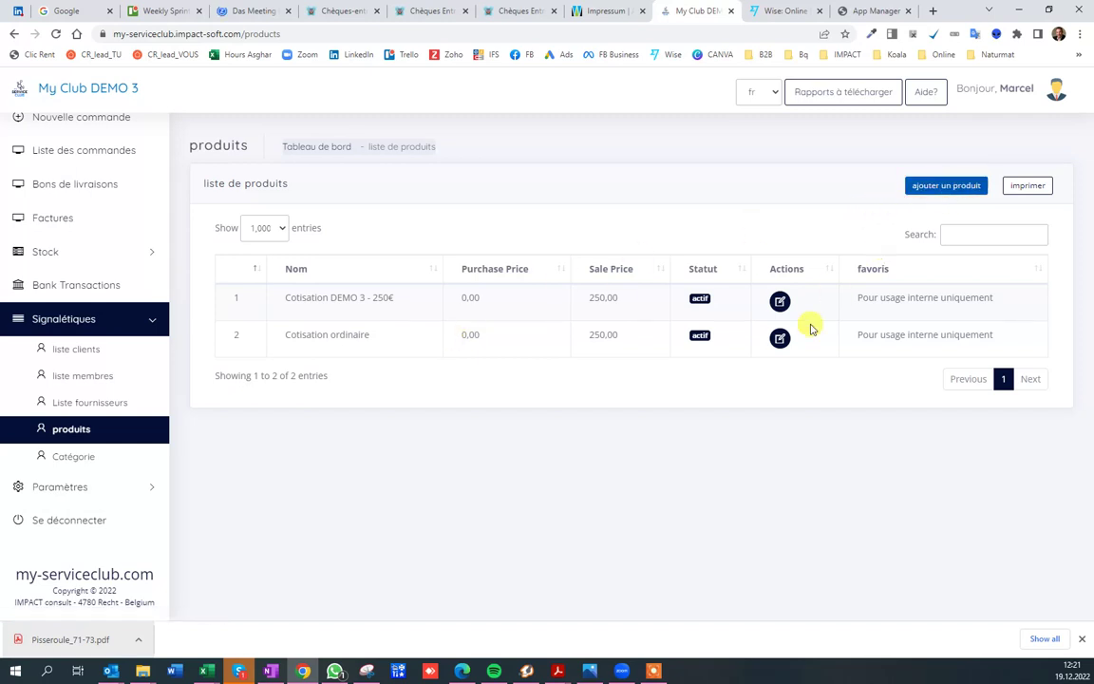
left_click(779, 338)
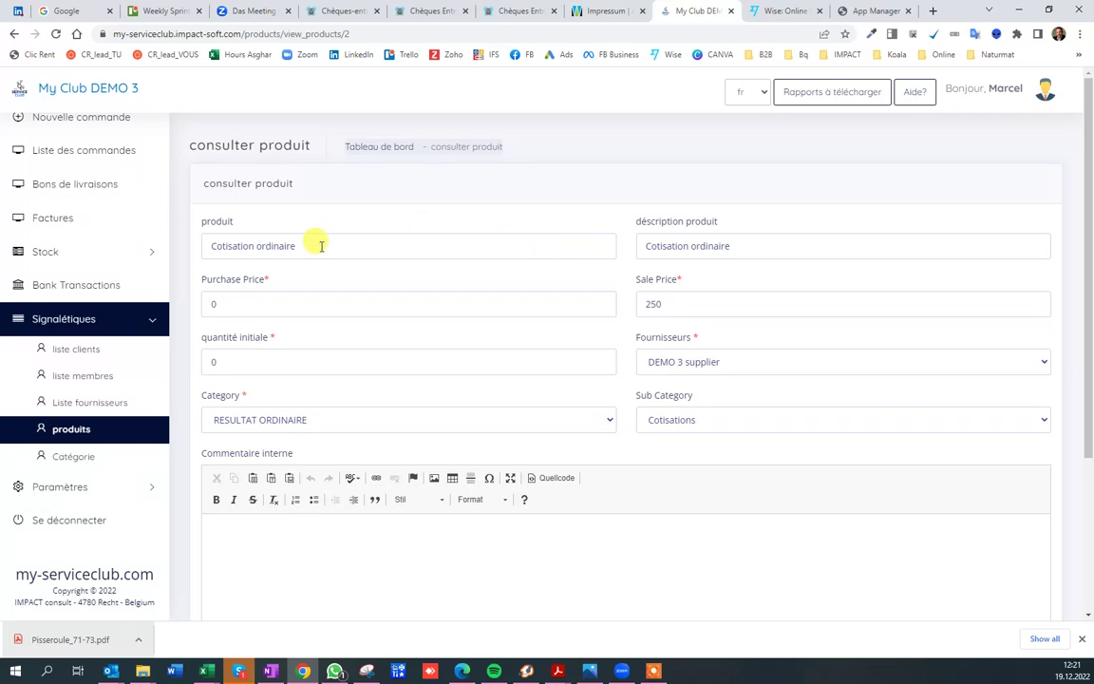
- Review the product's name, purchase price, sale price and initial quantity
left_click_drag(325, 245, 215, 243)
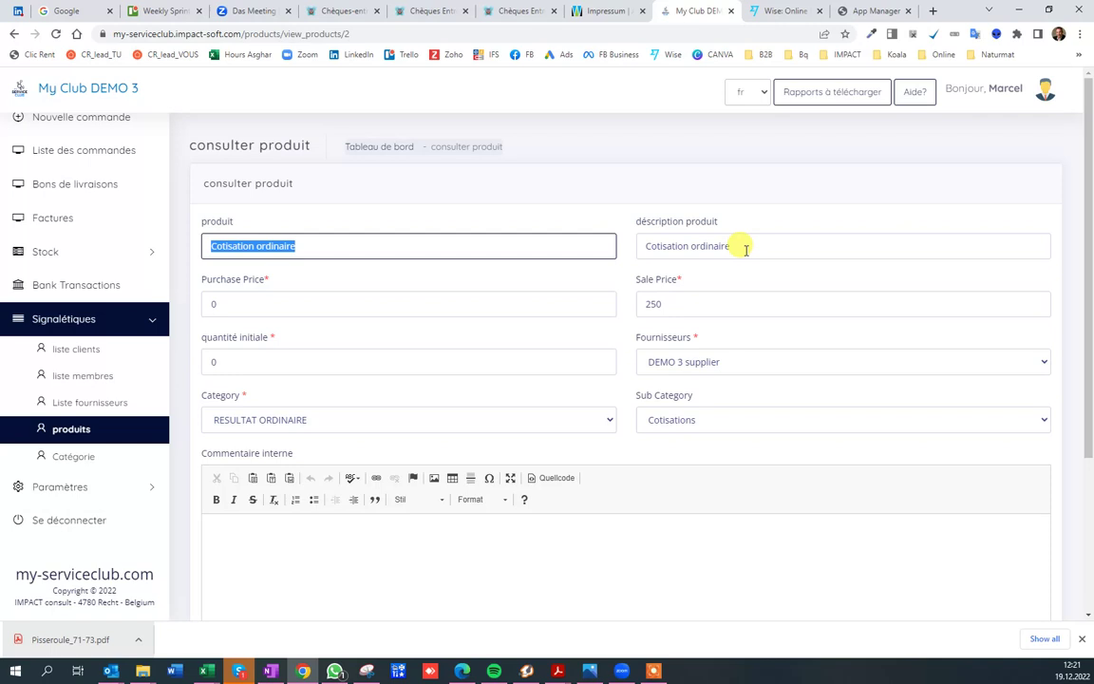
left_click_drag(275, 246, 227, 303)
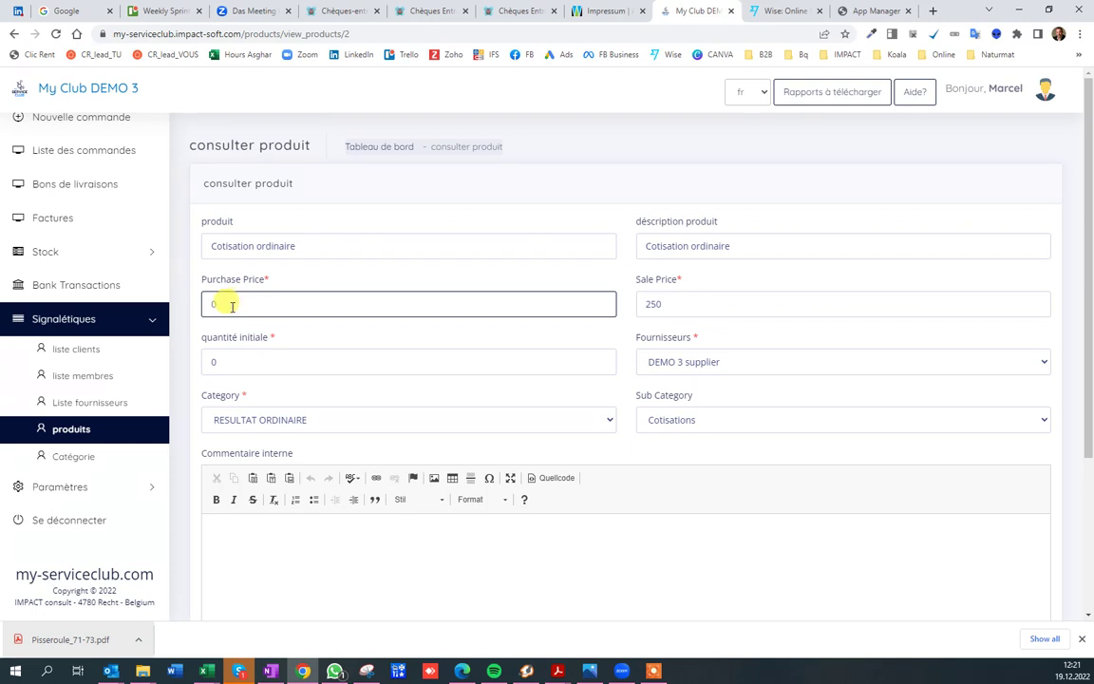
left_click(667, 303)
double_click(666, 303)
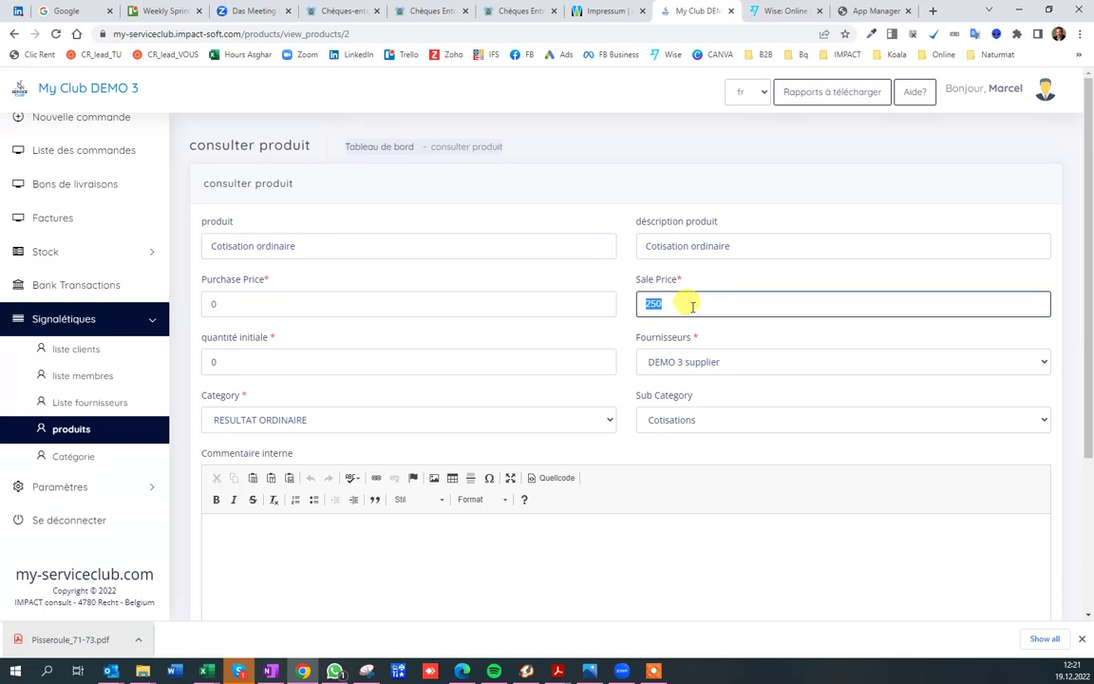
double_click(215, 362)
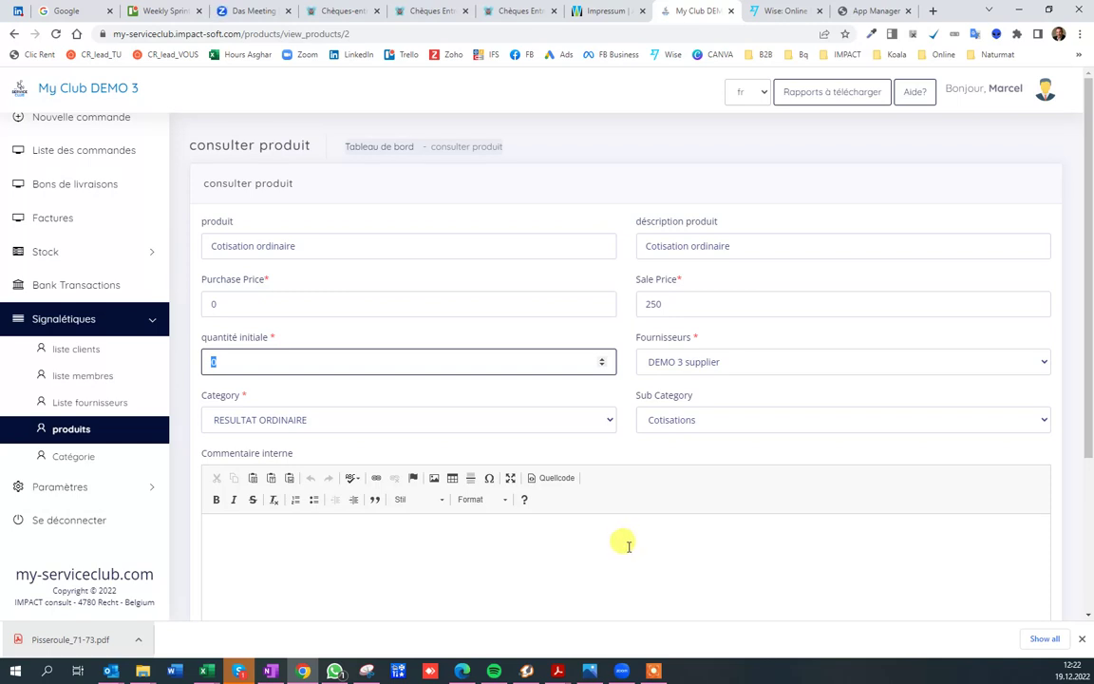
- Check the product's category options and keep Cotisations as its subcategory
left_click(569, 420)
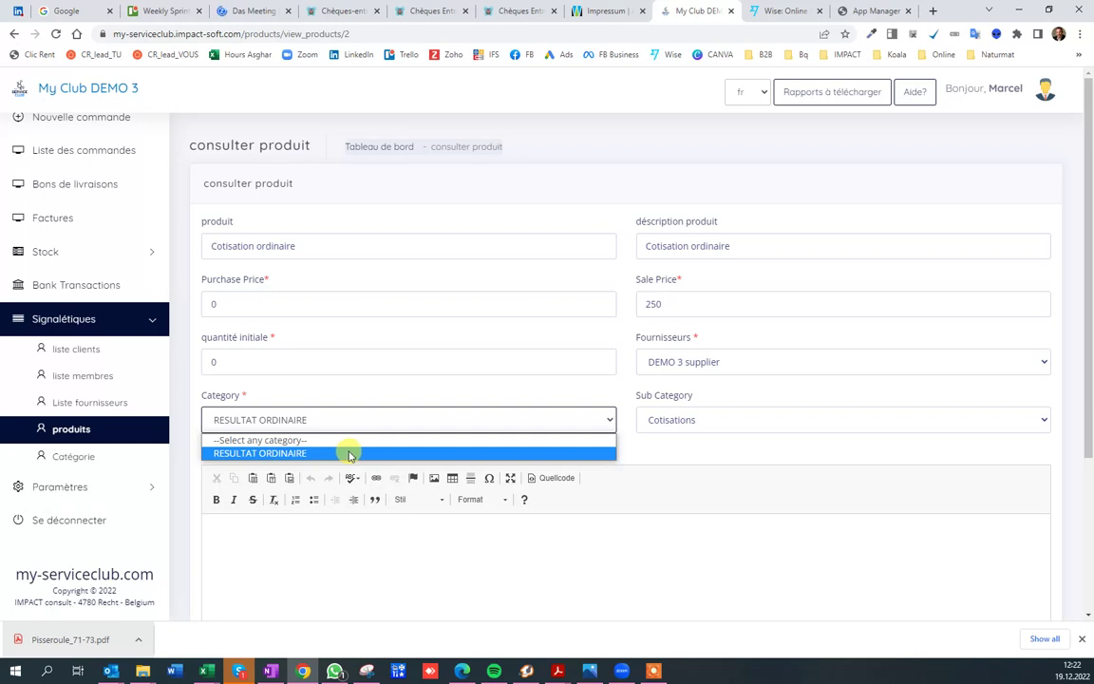
left_click(701, 419)
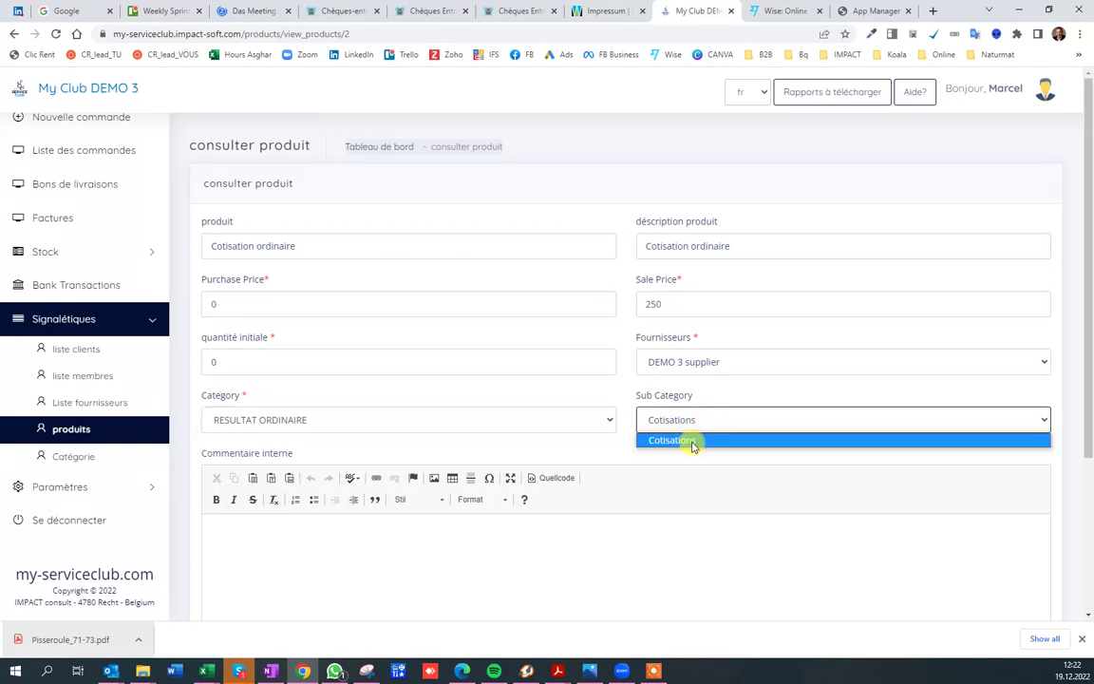
left_click(692, 442)
- Check the product's internal comment, status and internal-use setting, and save the product update
left_click(630, 551)
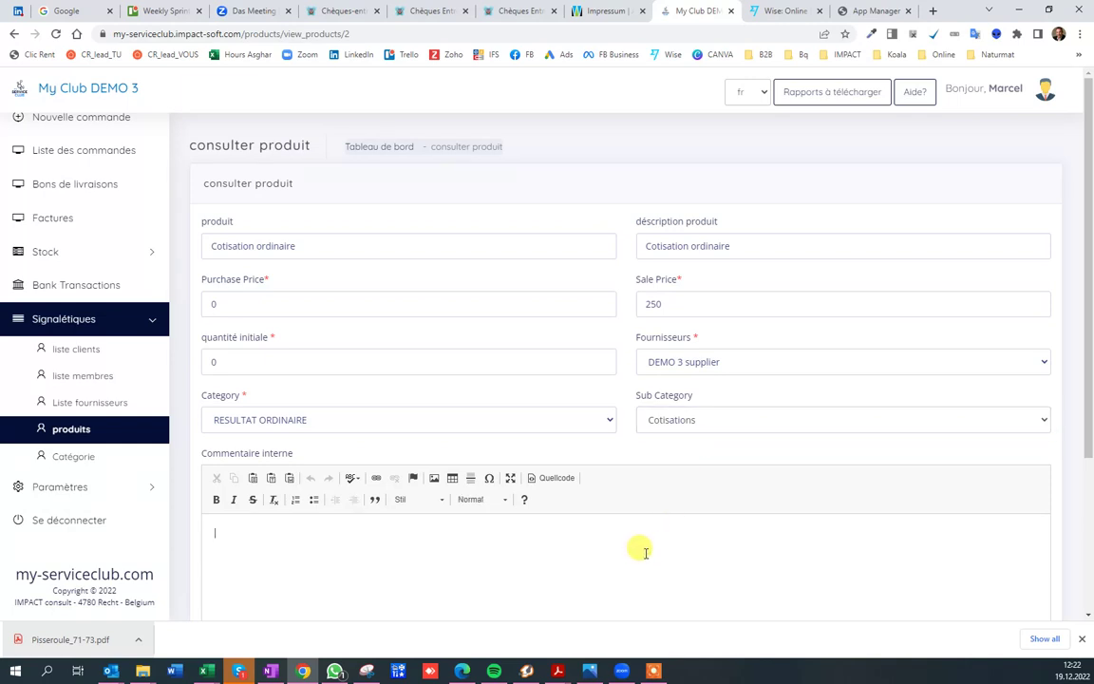
scroll(665, 494, "down", 1)
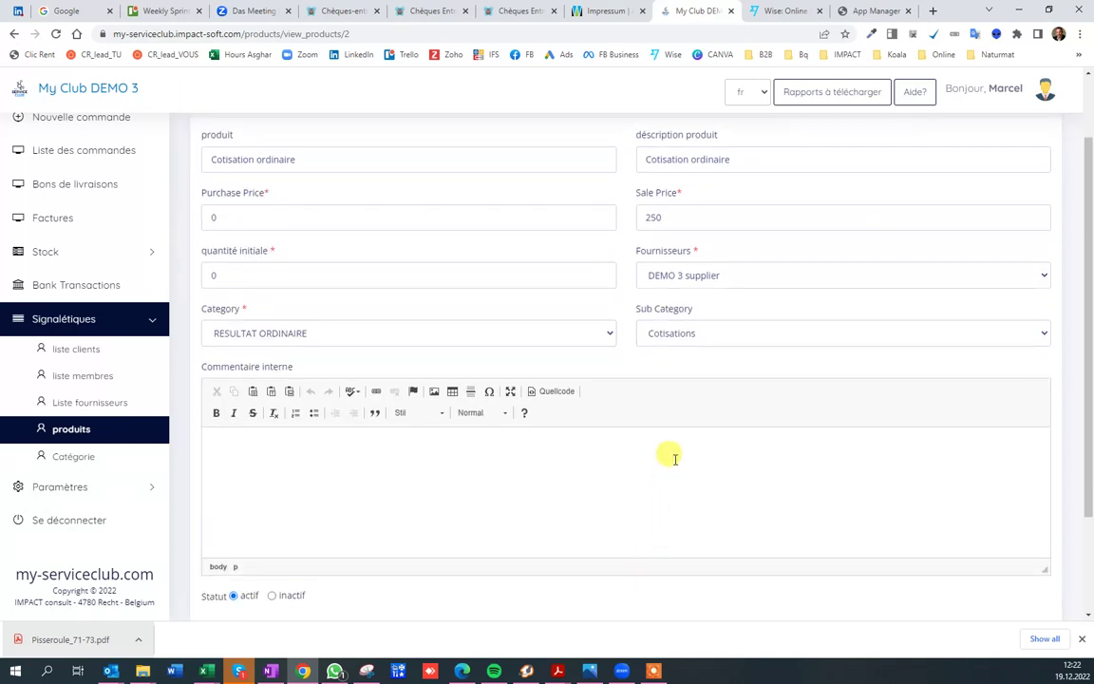
scroll(672, 457, "down", 2)
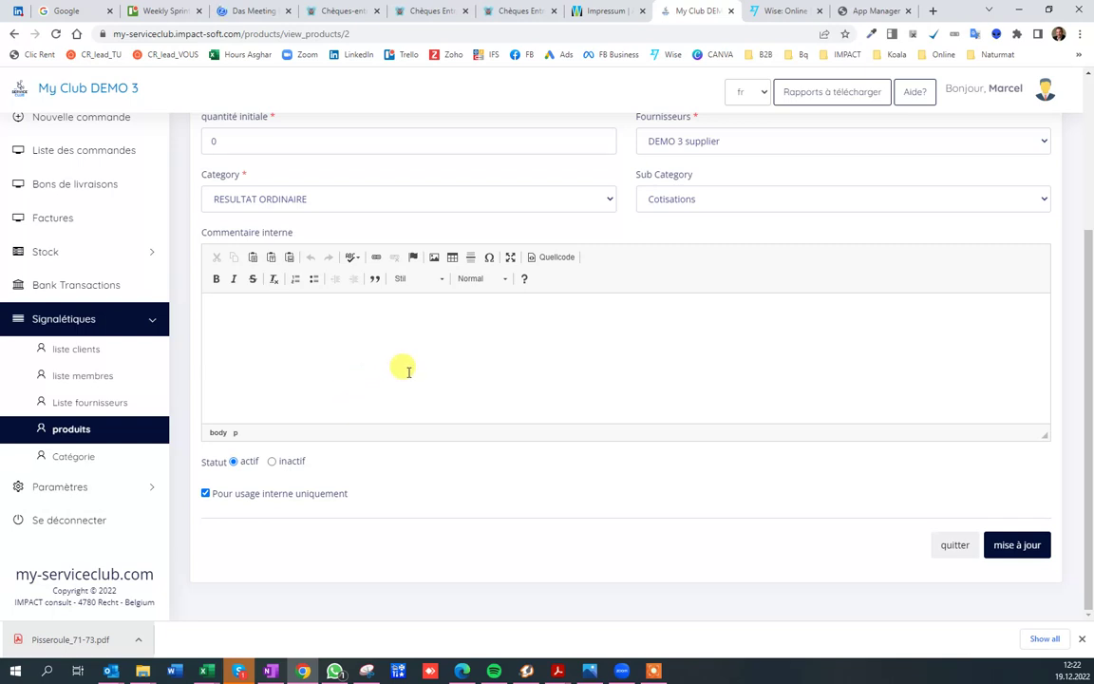
scroll(408, 378, "up", 3)
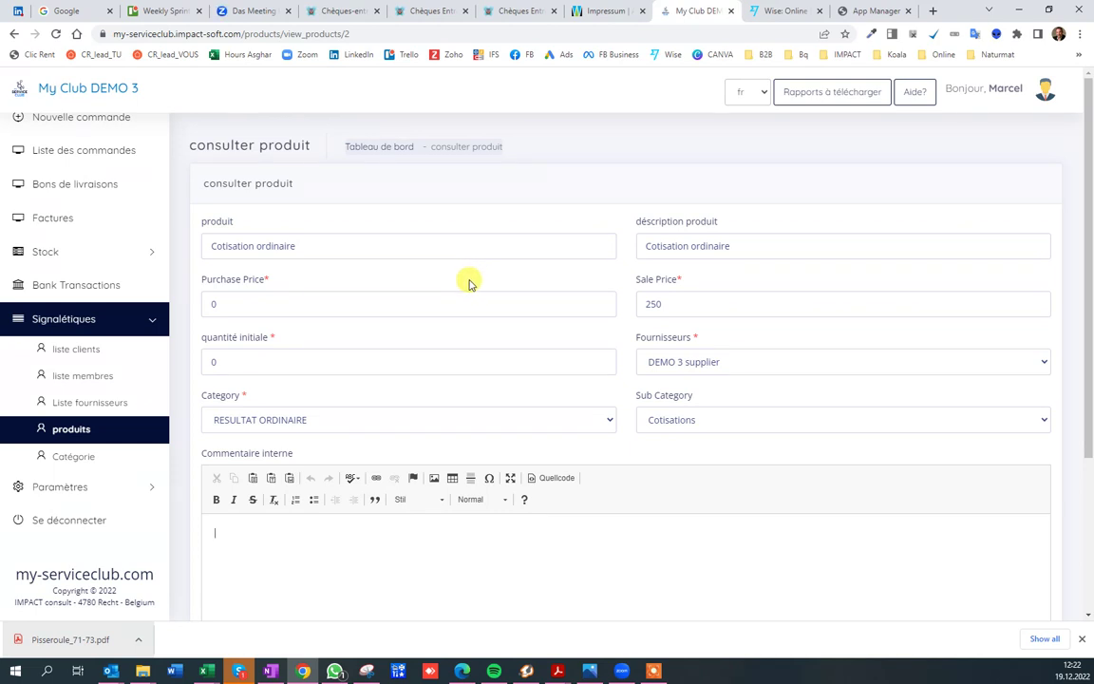
scroll(472, 281, "down", 4)
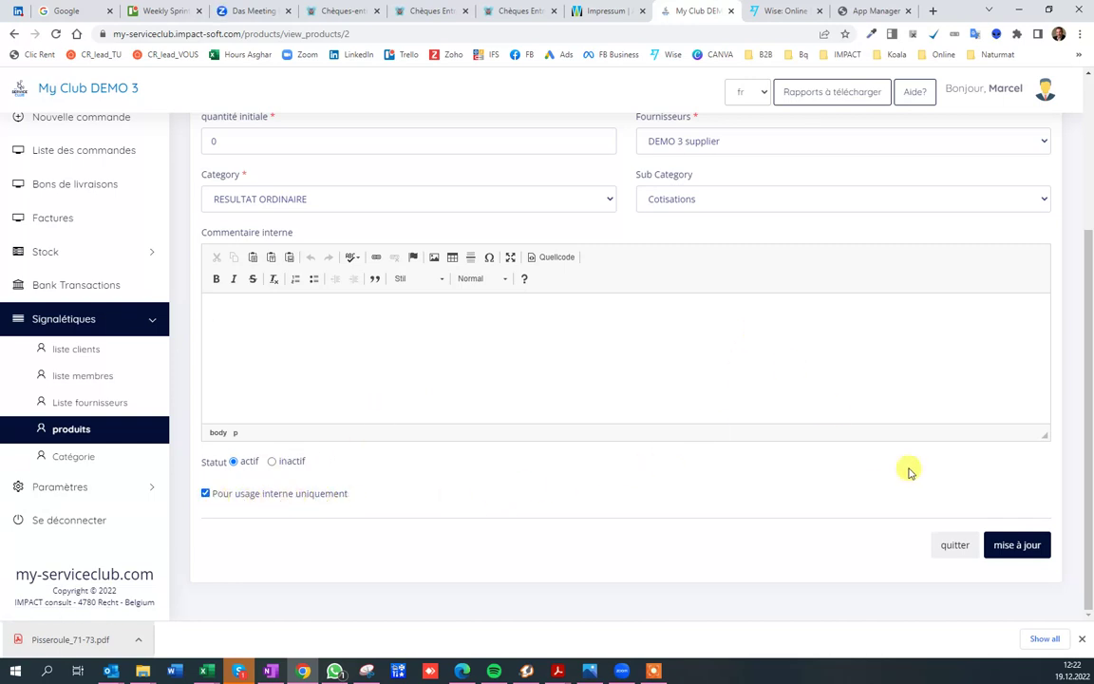
left_click(1018, 546)
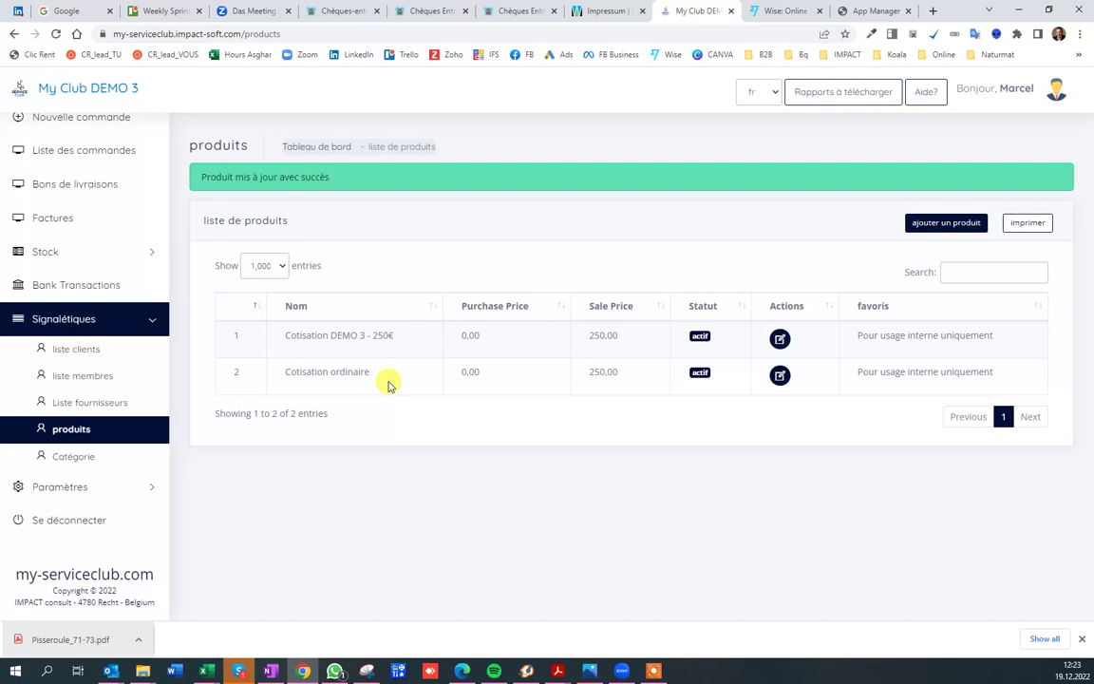
- Open the member's record, leave the individual membership fee on Select, and save the record
left_click(89, 375)
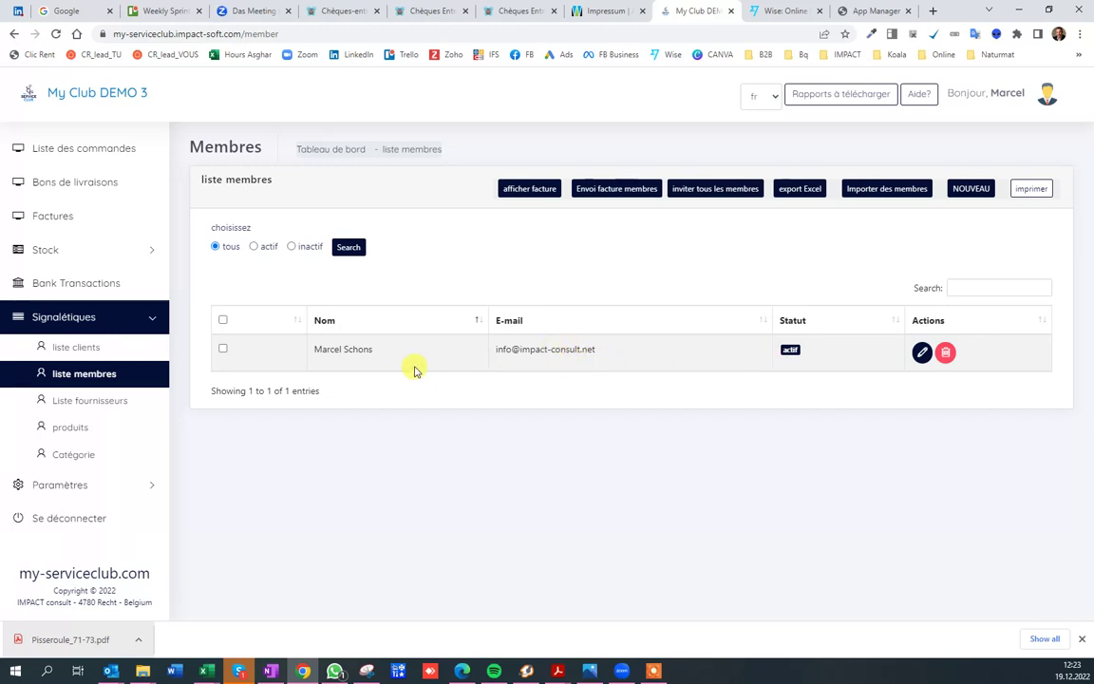
left_click(920, 353)
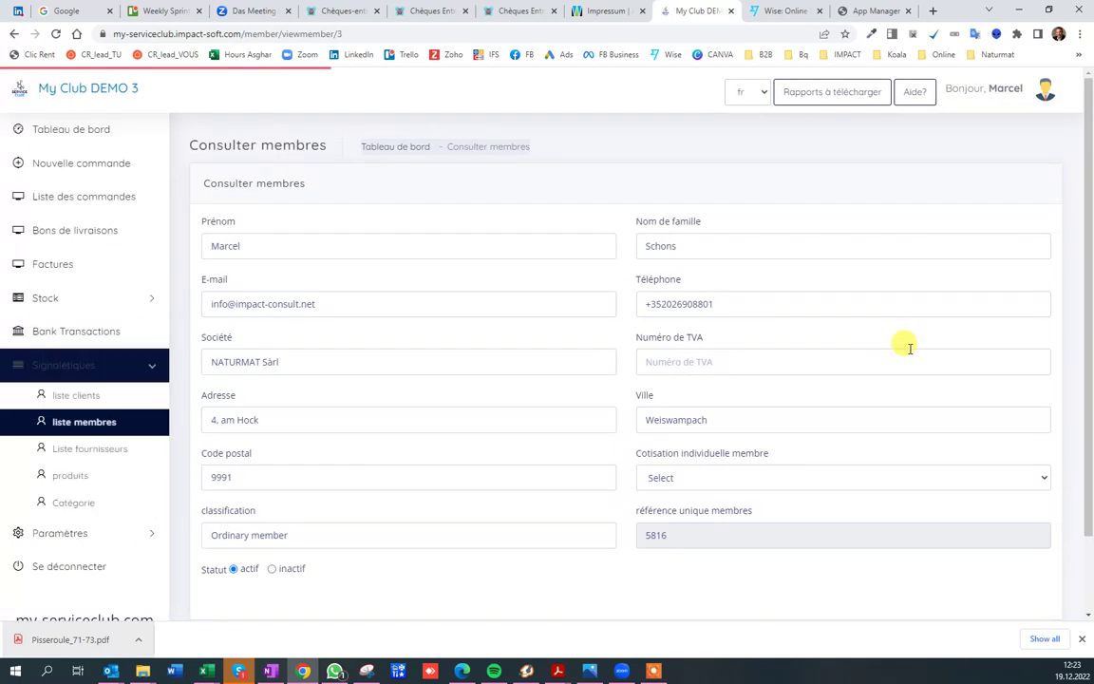
left_click(741, 477)
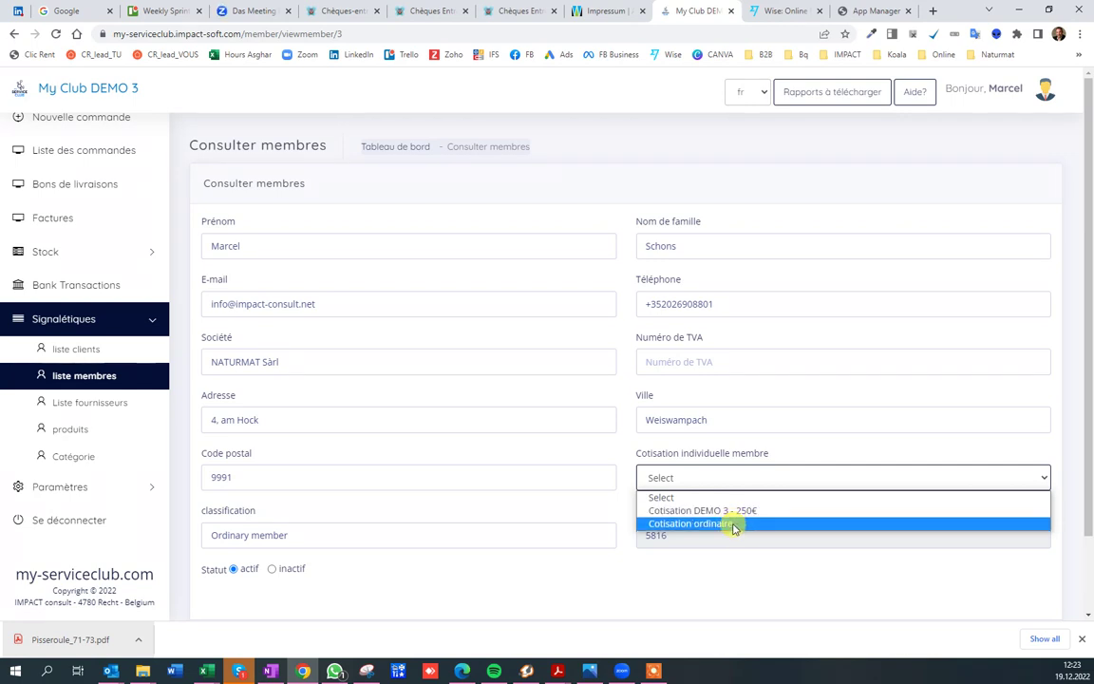
left_click(692, 486)
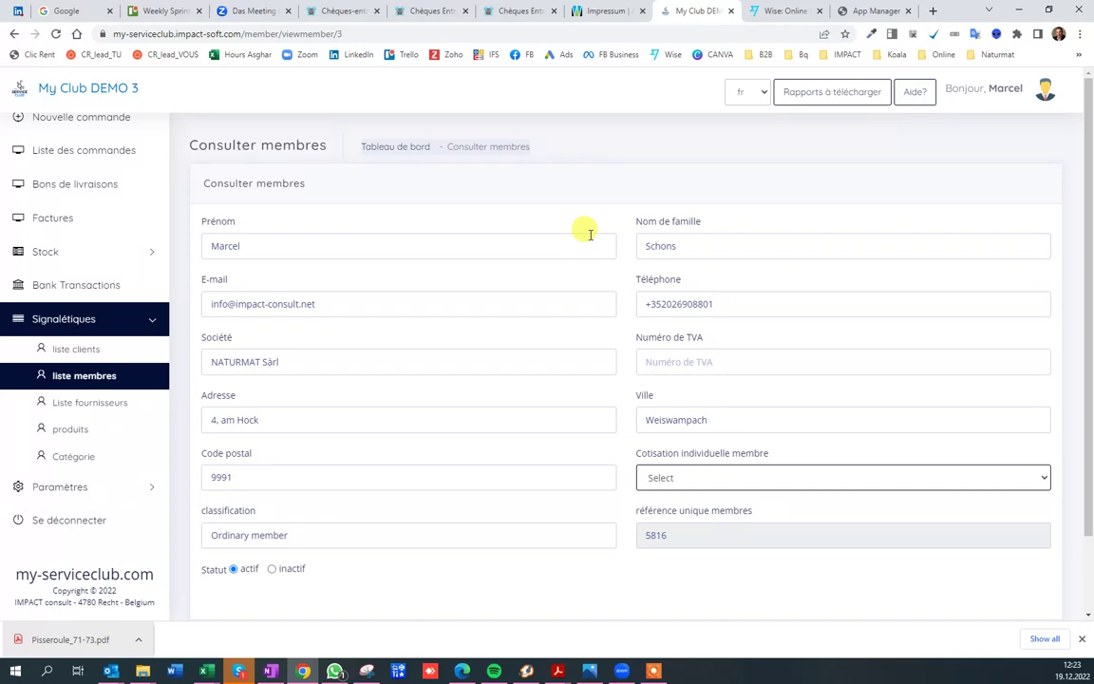
scroll(559, 293, "down", 2)
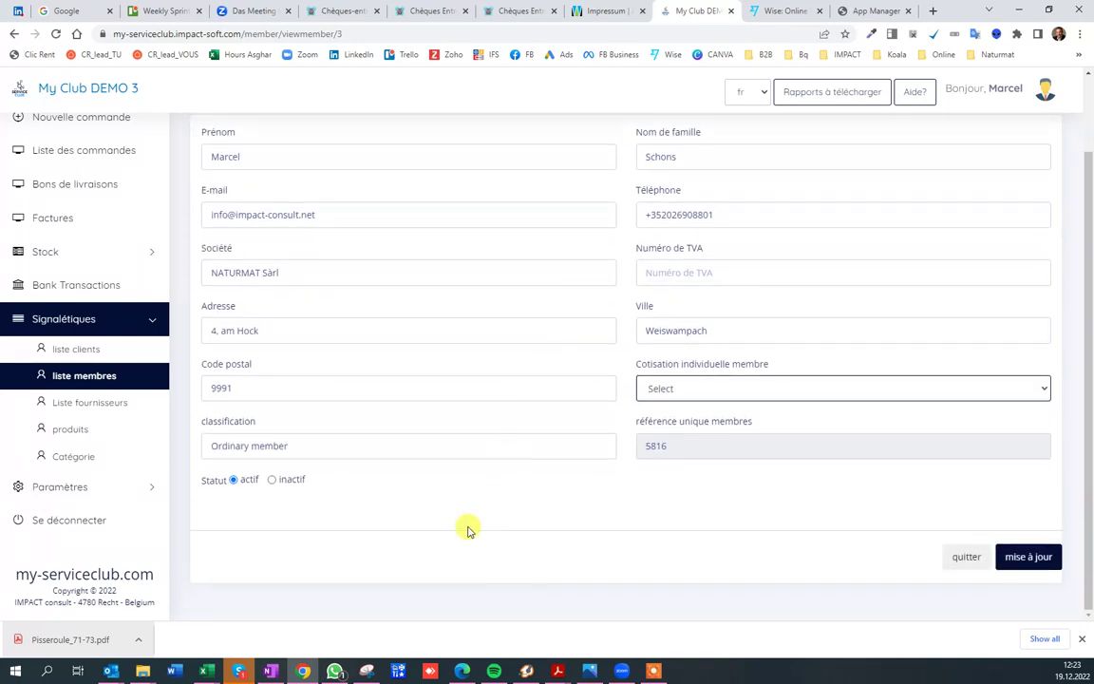
left_click(1016, 556)
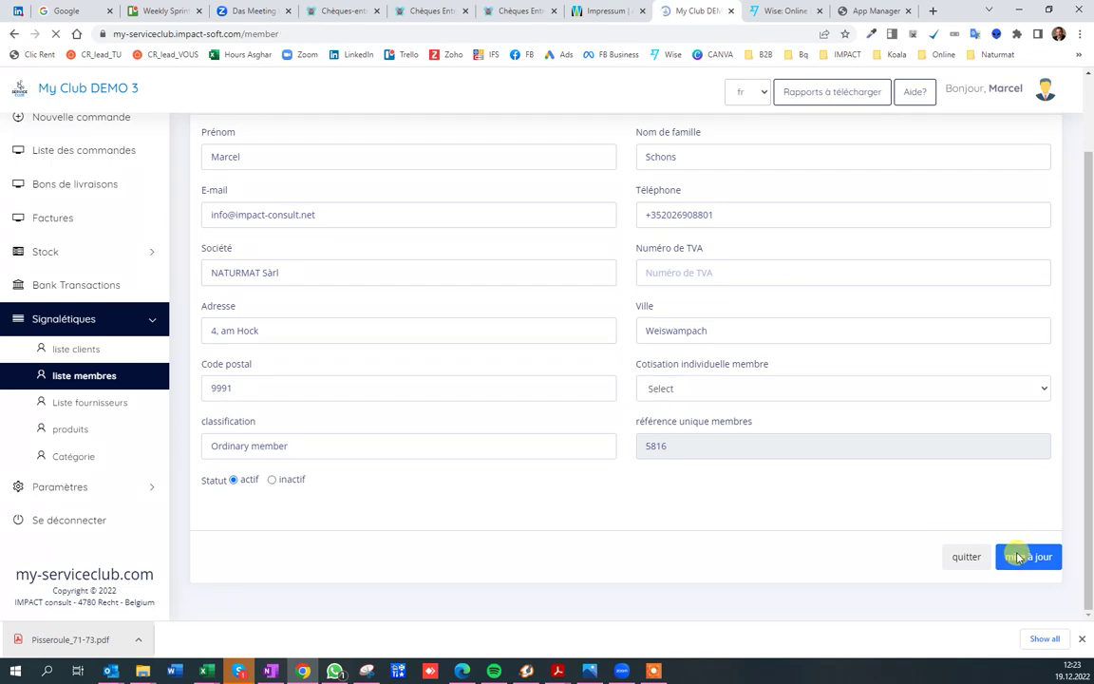
- Open the member invoice settings, keeping Cotisation ordinaire as the product and Each trimester as the fee periodicity
scroll(93, 501, "down", 1)
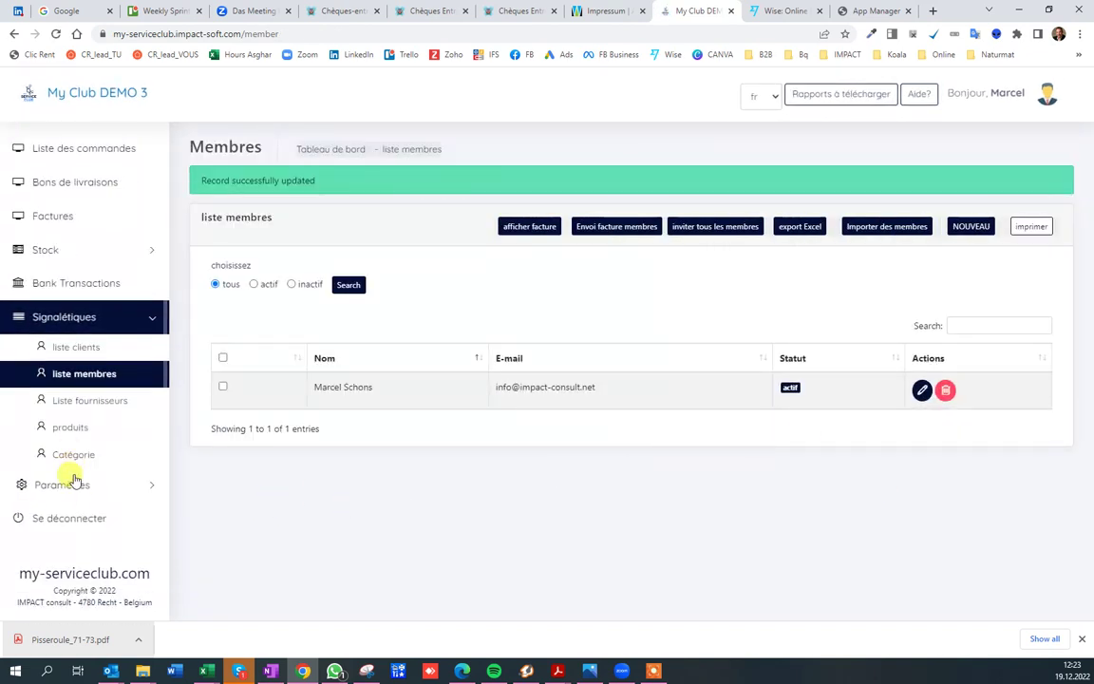
left_click(74, 481)
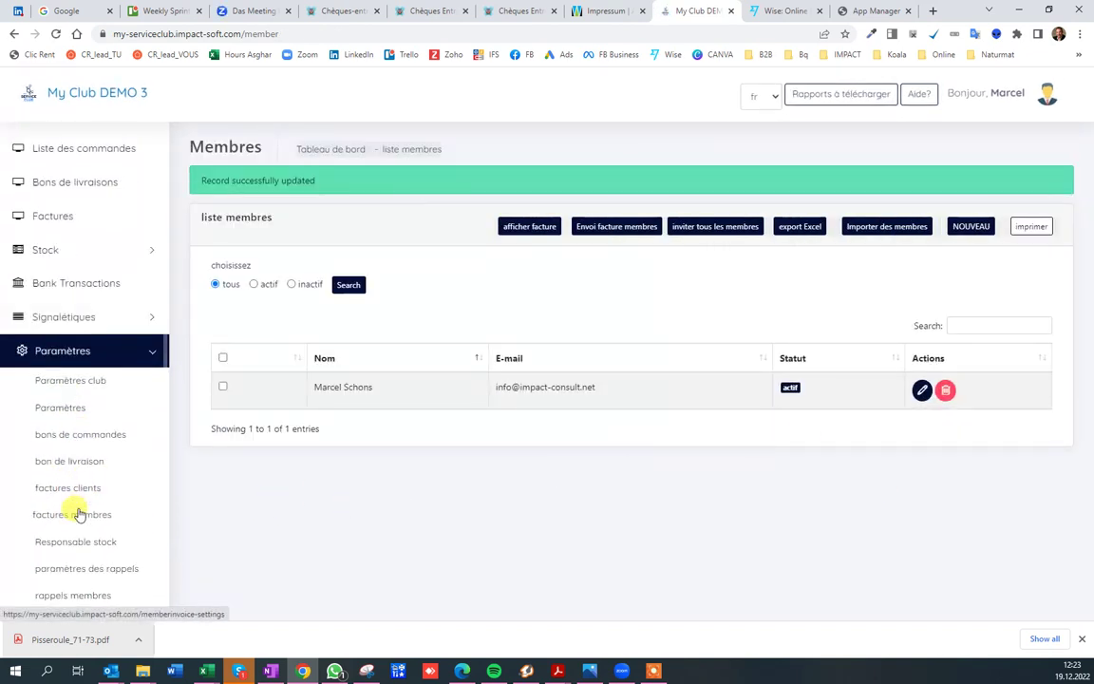
left_click(78, 514)
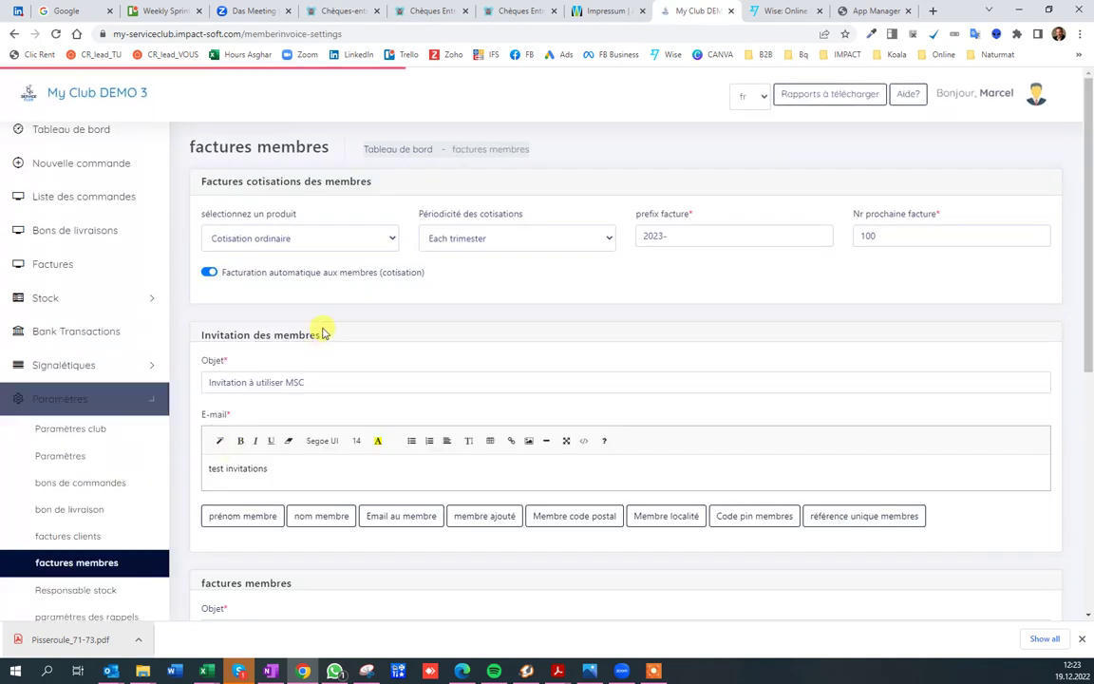
left_click(276, 241)
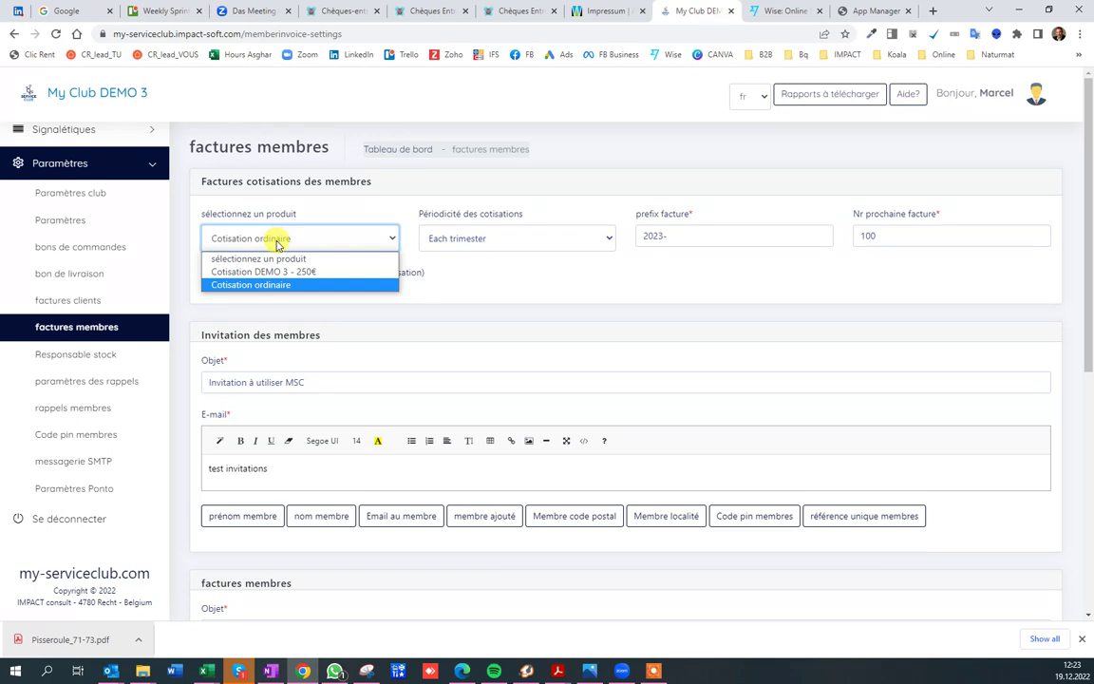
left_click(276, 240)
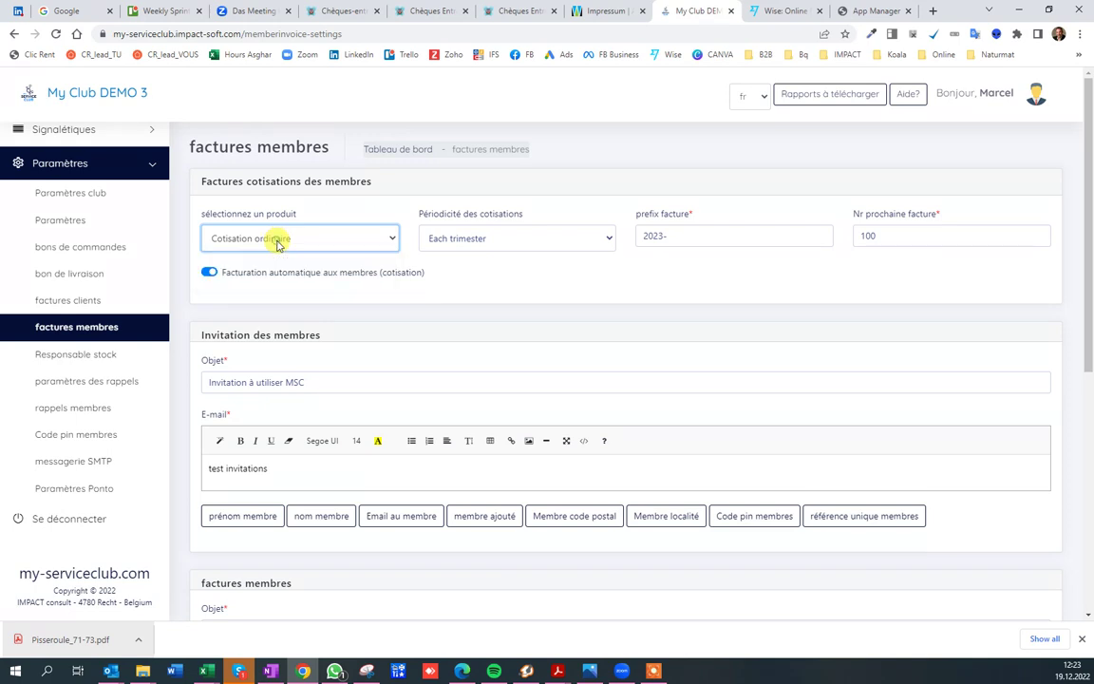
left_click(473, 240)
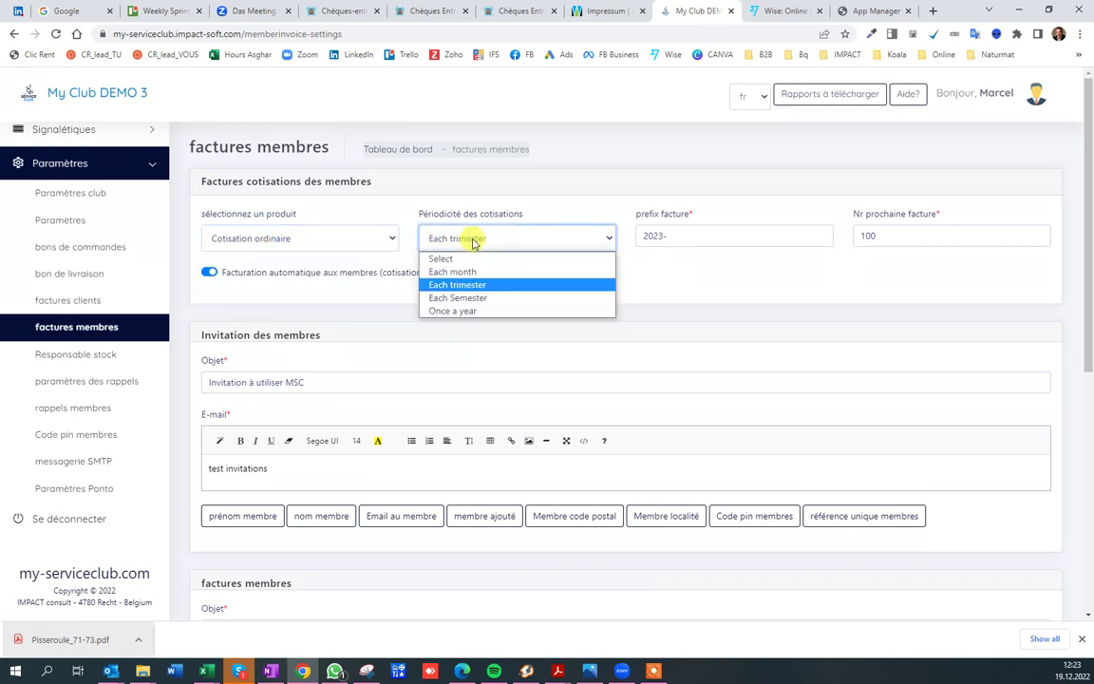
left_click(482, 284)
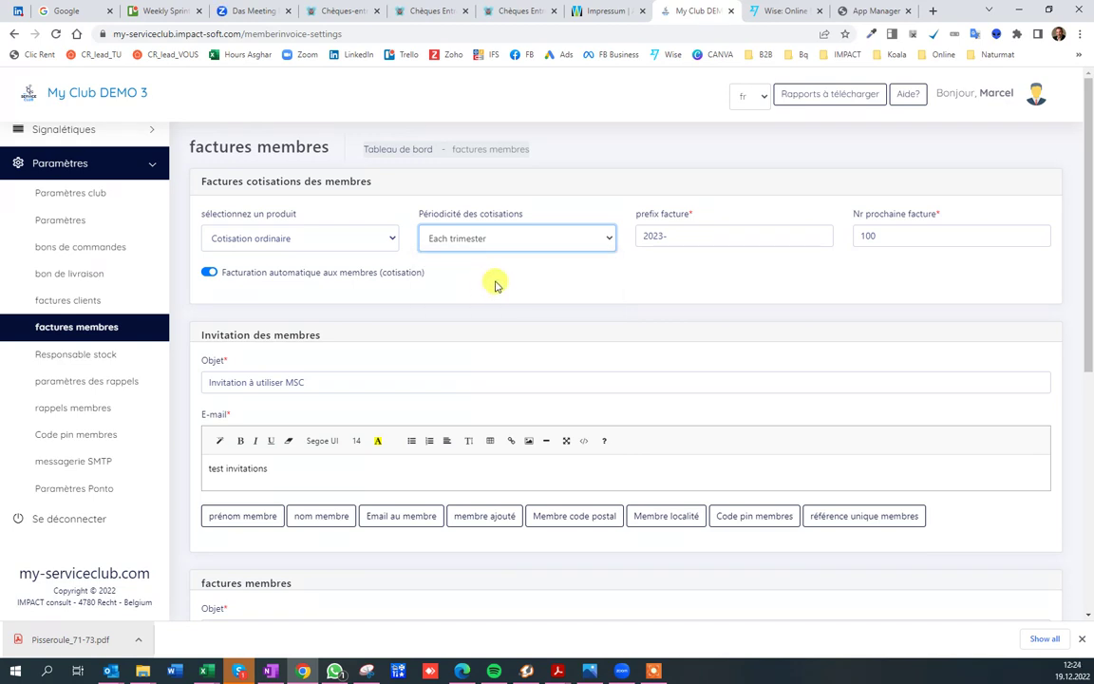
- Review the invoice prefix and next invoice number, and leave automatic member billing switched on
left_click(723, 238)
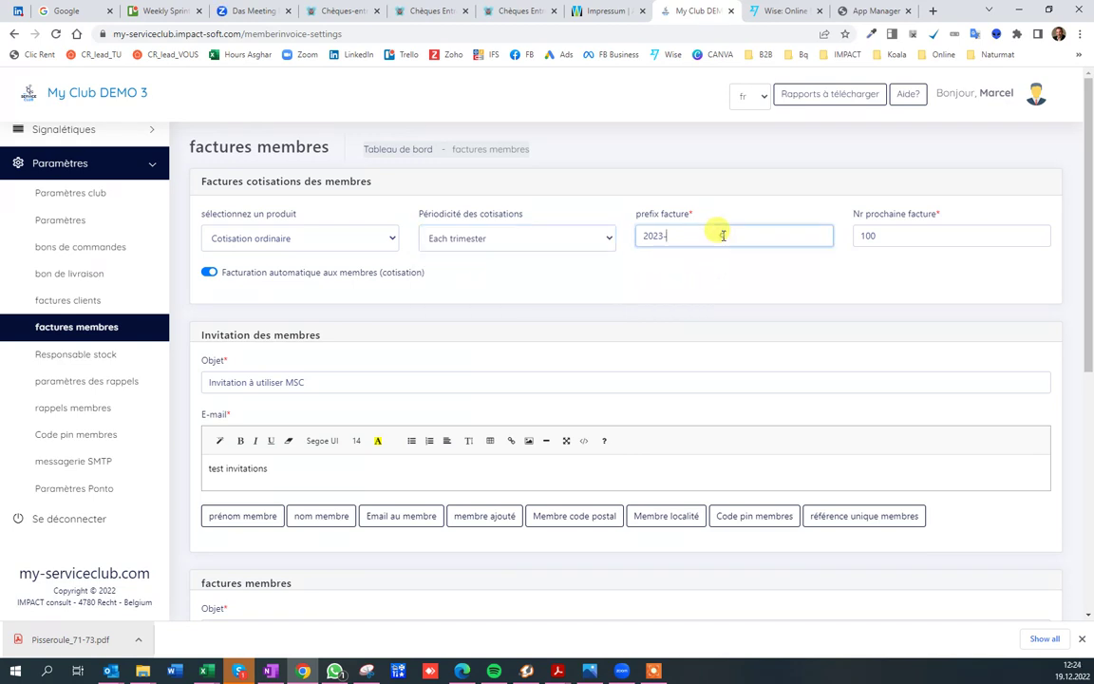
left_click_drag(708, 236, 662, 237)
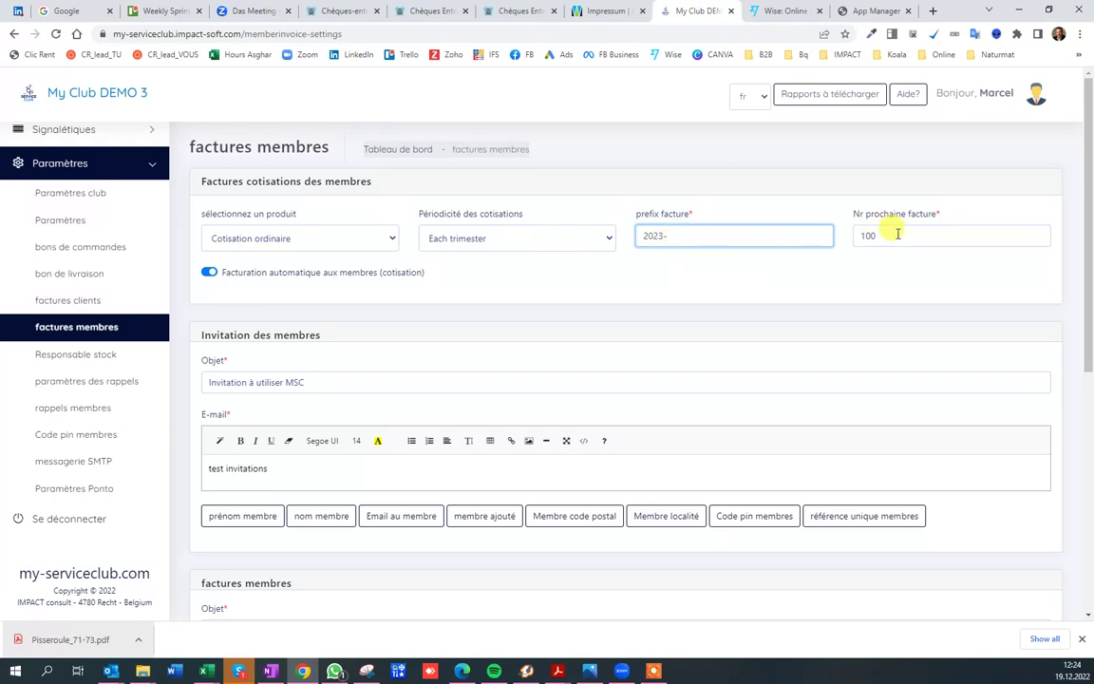
left_click(859, 237)
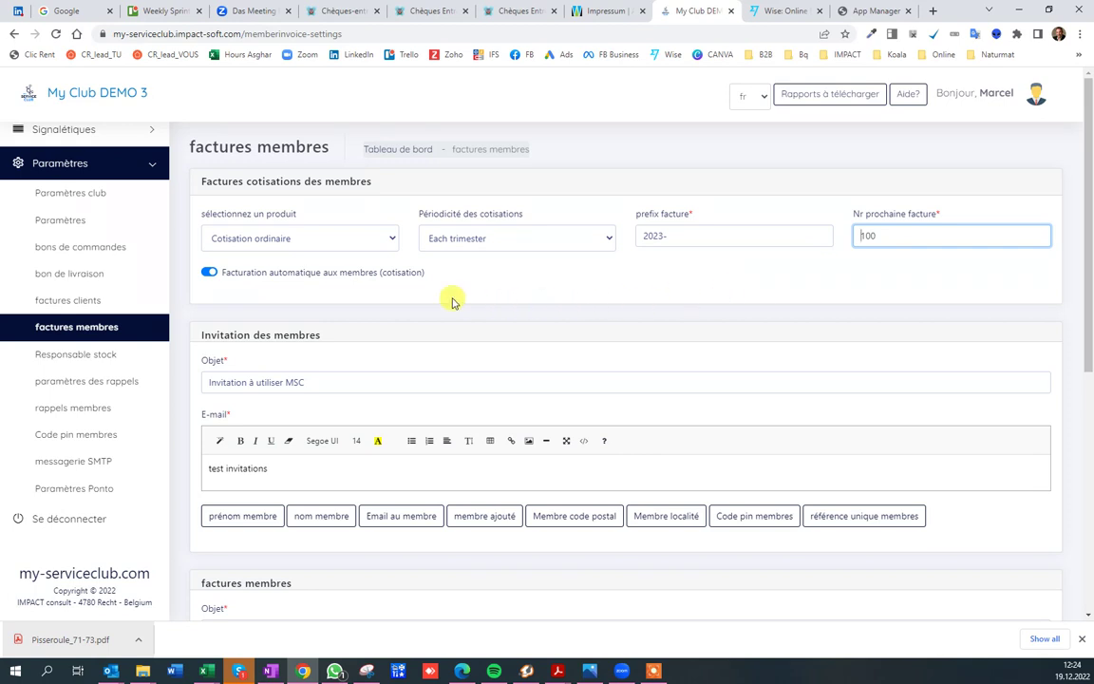
left_click(210, 274)
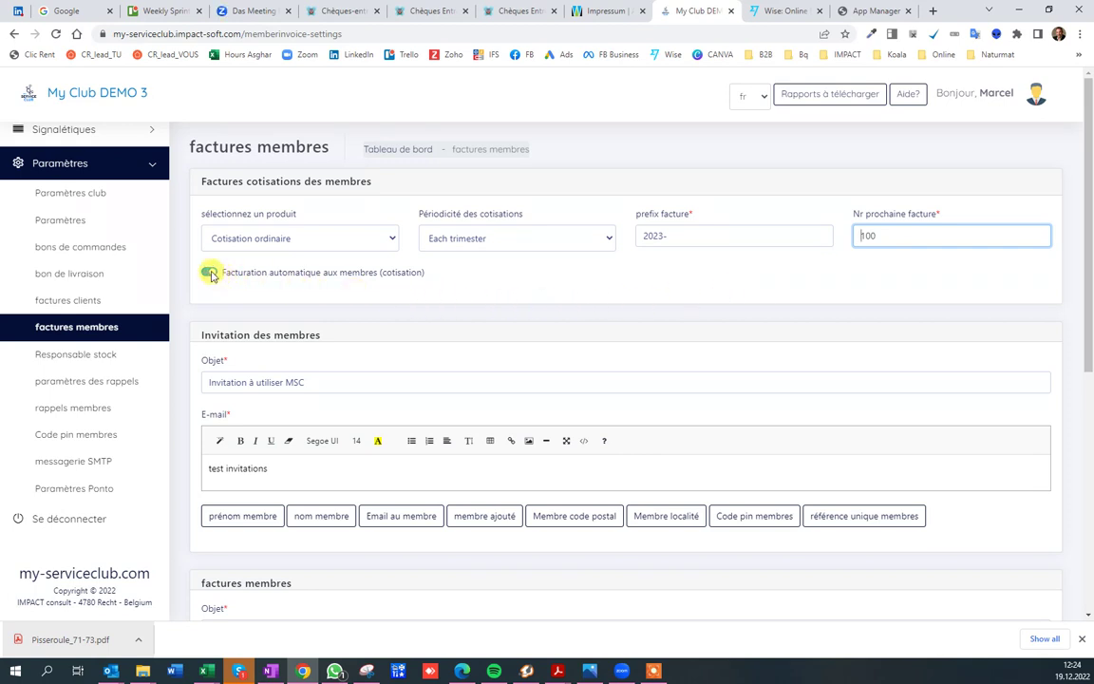
left_click(211, 274)
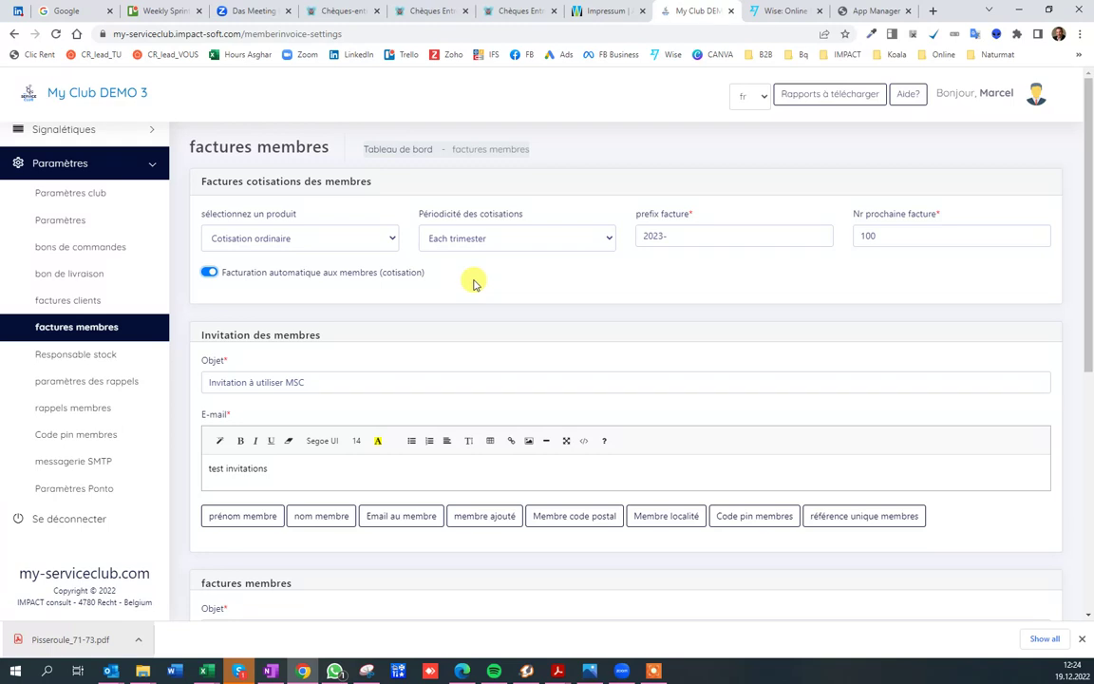
- Examine the subject line of the member invoice email, both its service name part and its new membership fee invoice part
scroll(465, 277, "down", 1)
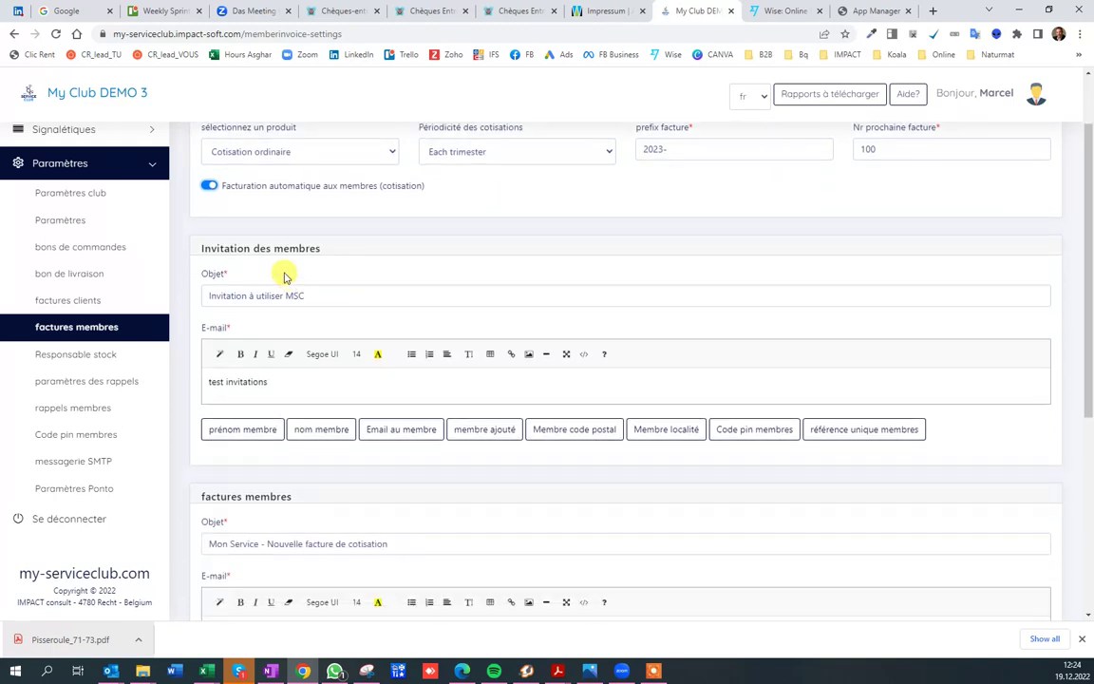
scroll(409, 182, "up", 1)
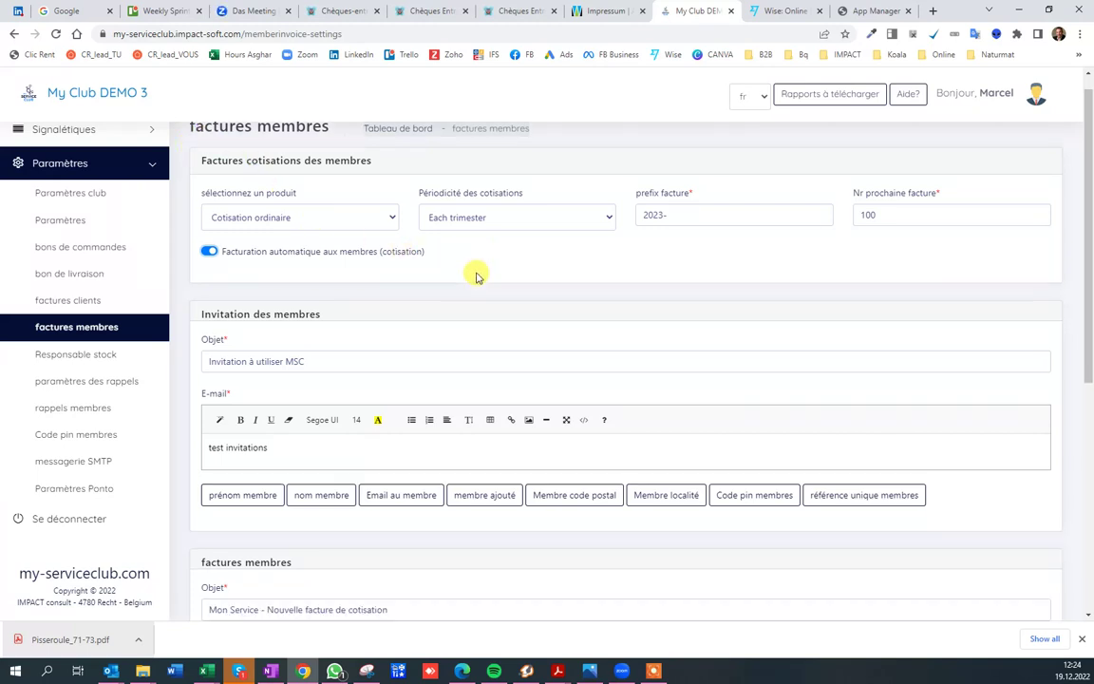
scroll(478, 276, "down", 5)
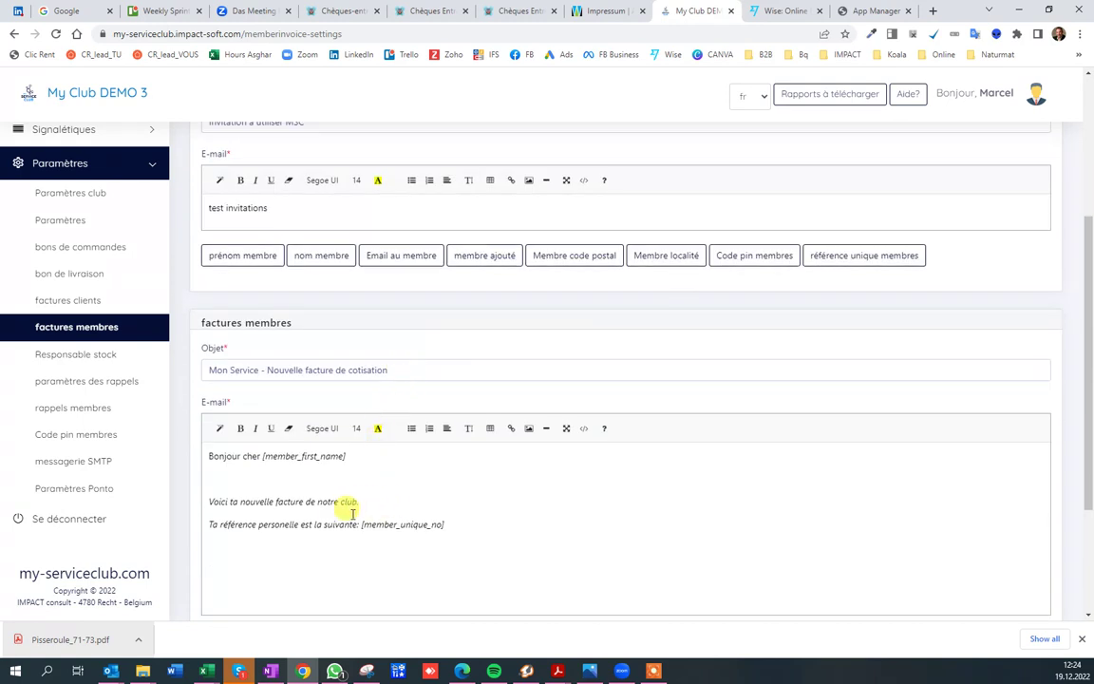
left_click(403, 369)
left_click_drag(403, 369, 210, 370)
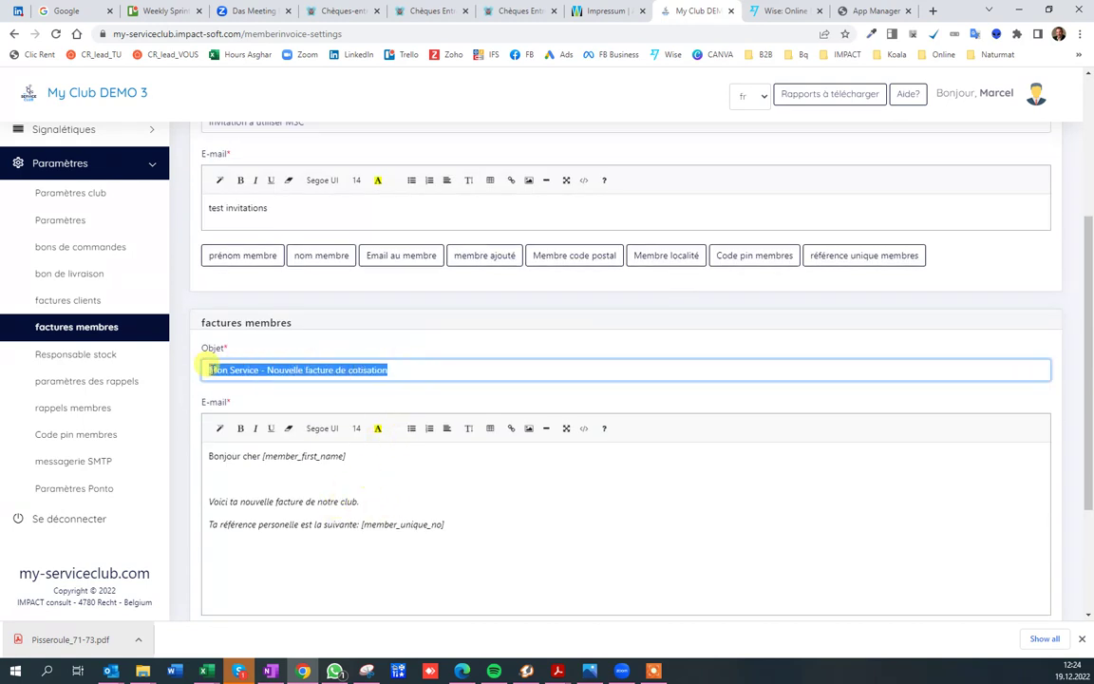
left_click(405, 371)
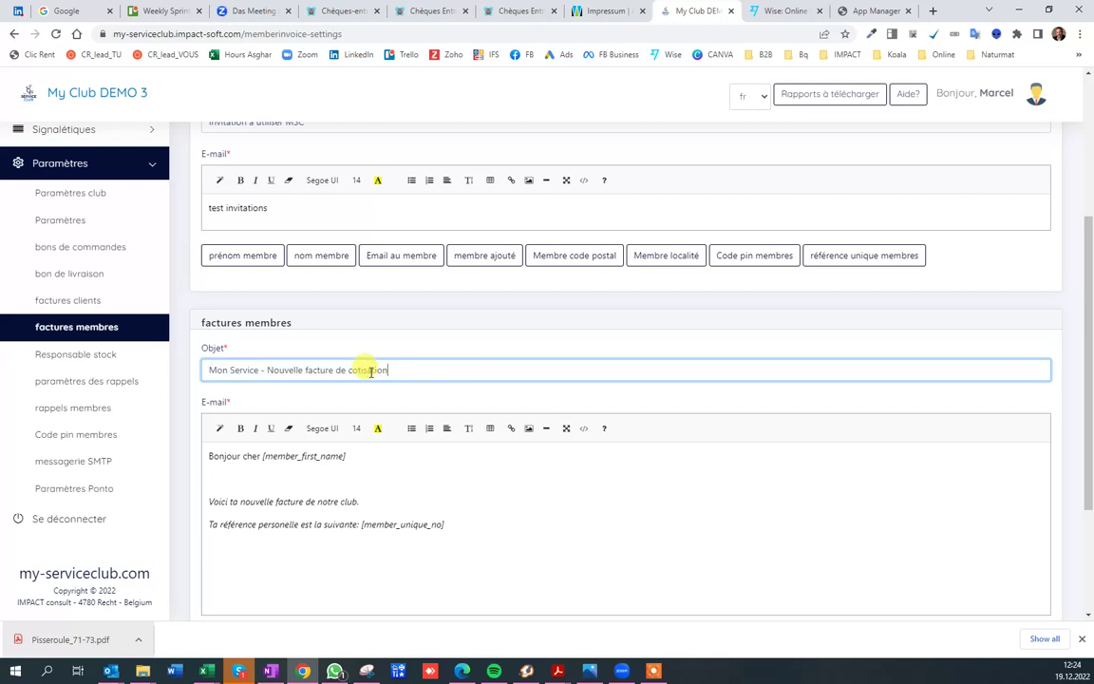
left_click_drag(260, 371, 202, 373)
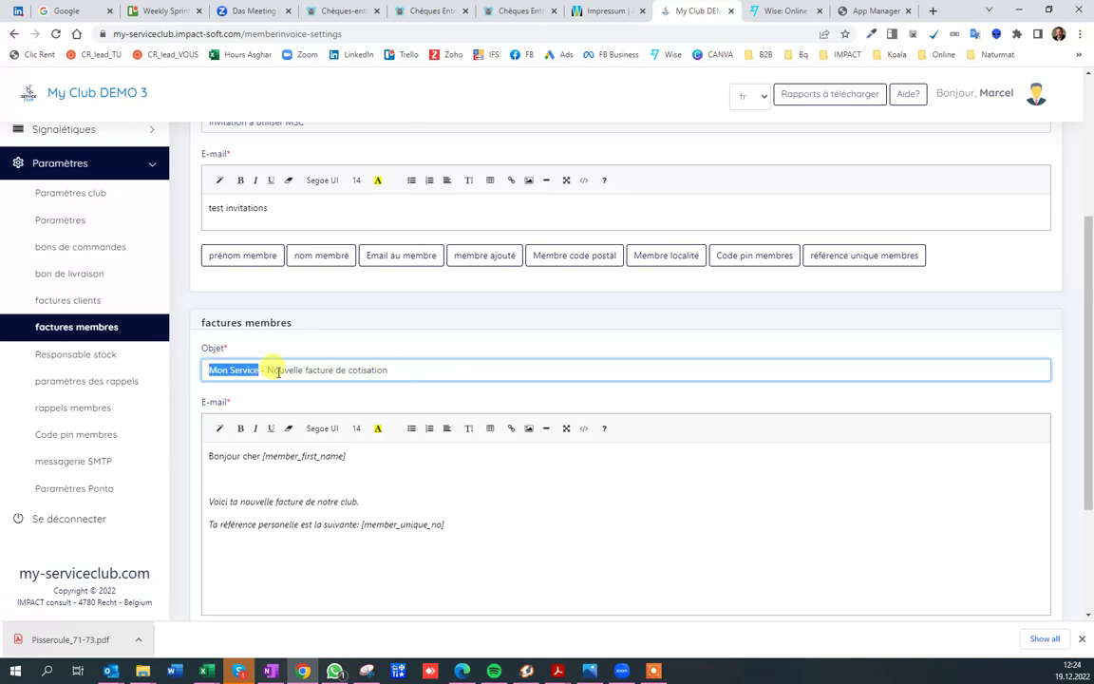
left_click_drag(404, 370, 282, 376)
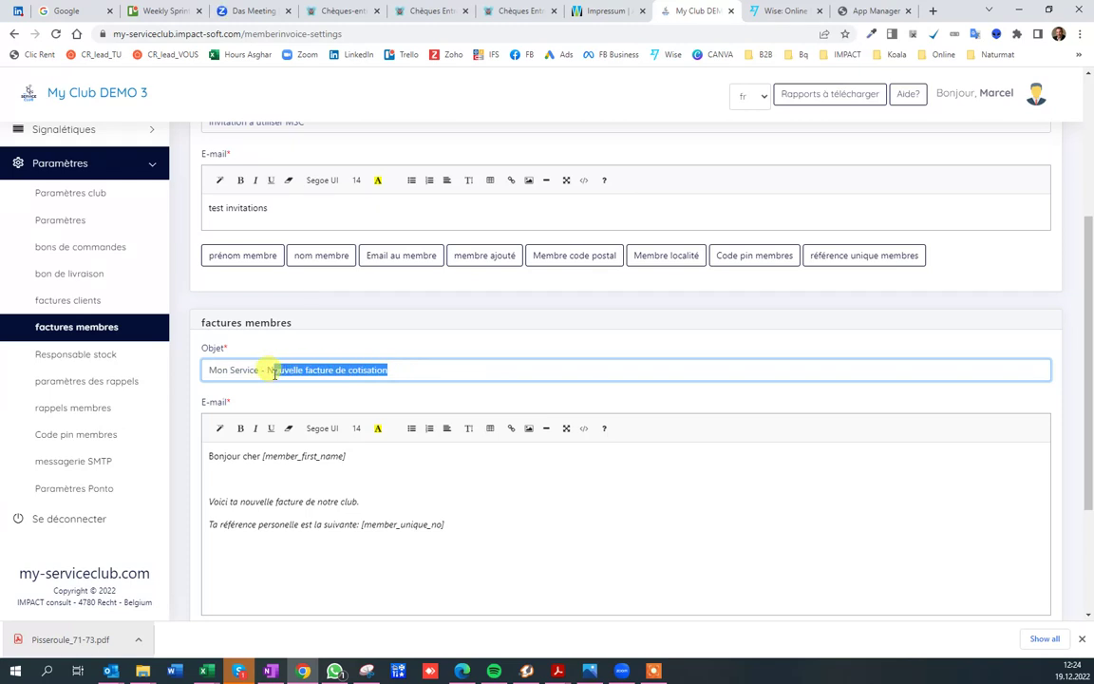
- Review the member invoice email body, including the personal reference line and the member first name and unique number placeholders
left_click(323, 500)
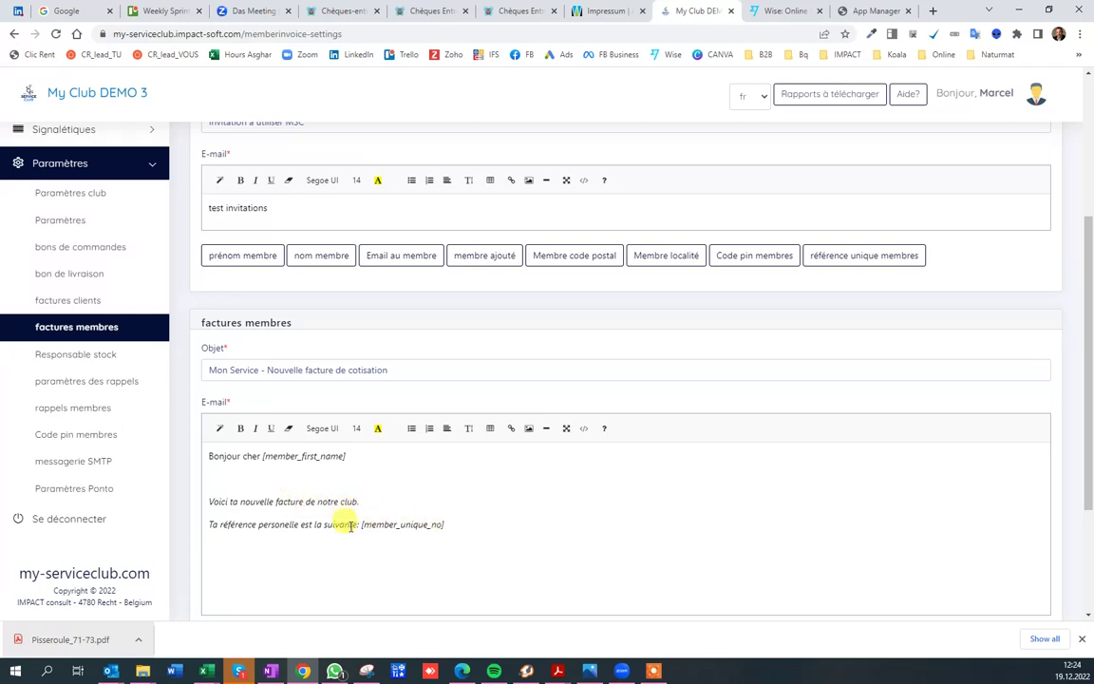
left_click_drag(359, 523, 205, 525)
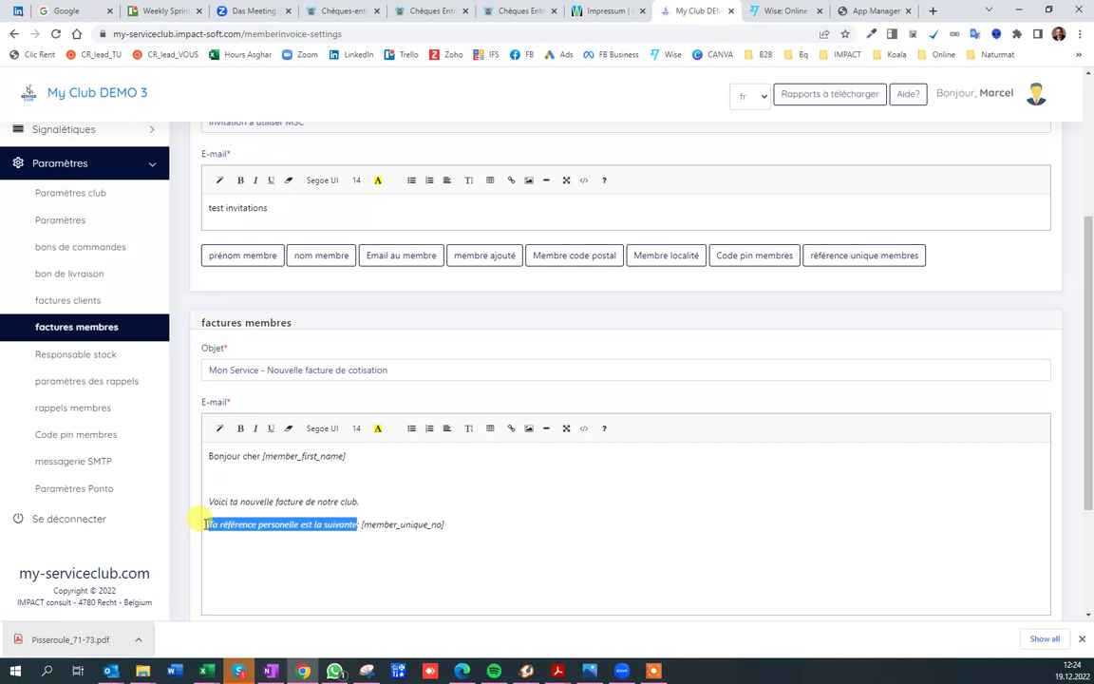
left_click(447, 488)
scroll(477, 518, "down", 1)
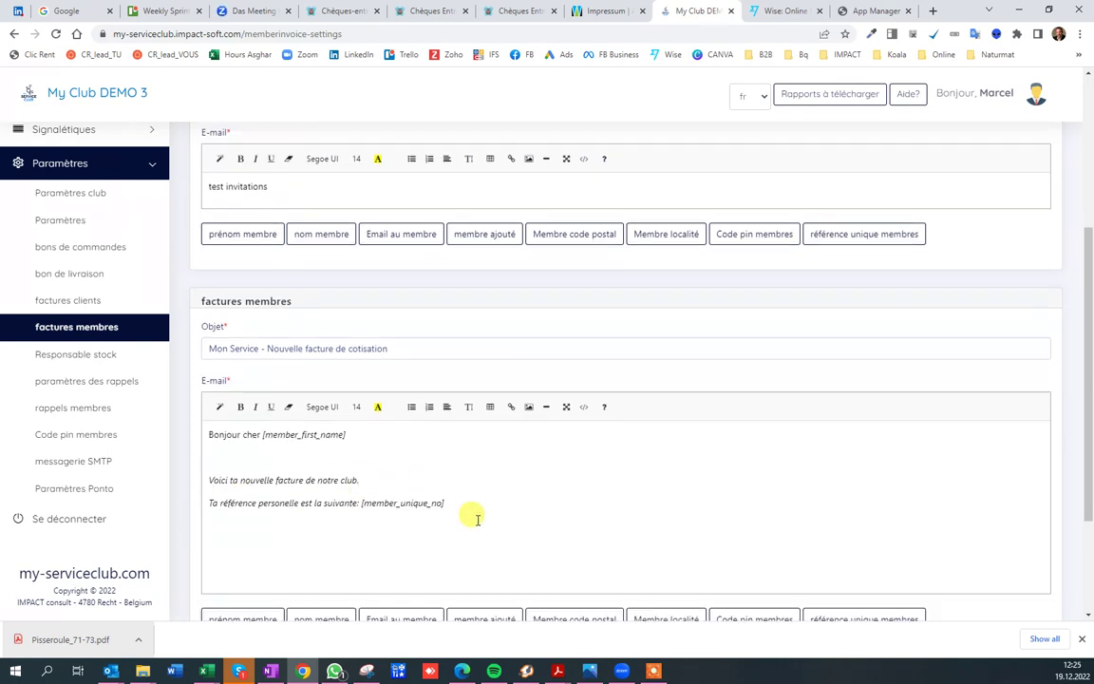
left_click_drag(446, 438, 362, 439)
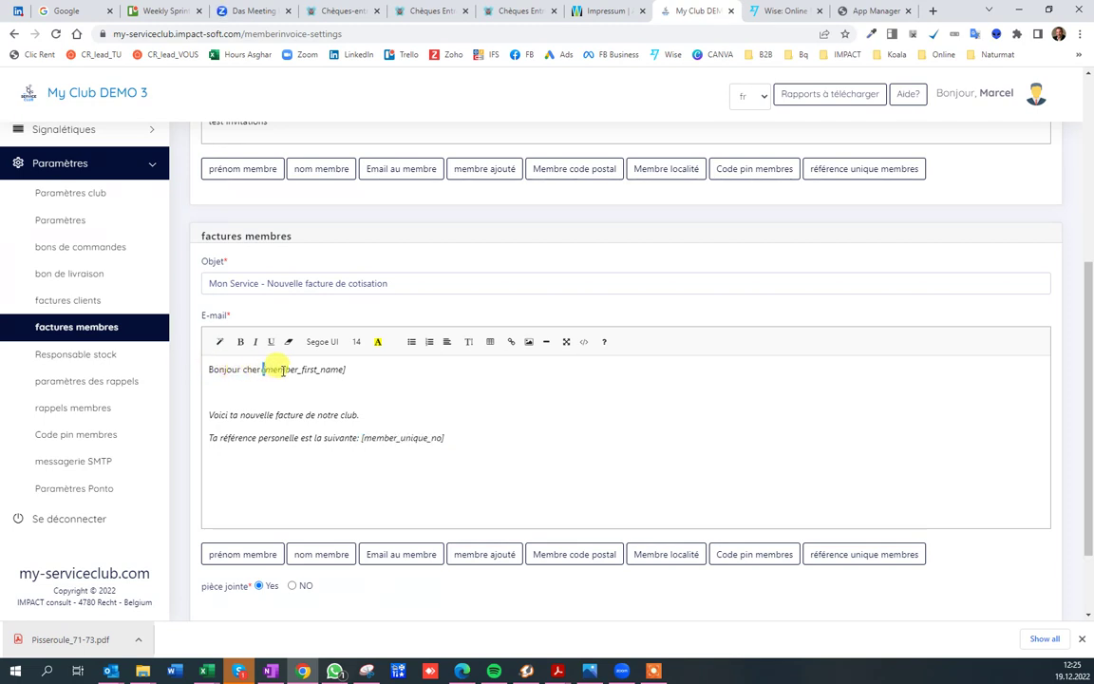
left_click_drag(264, 369, 361, 373)
left_click(391, 367)
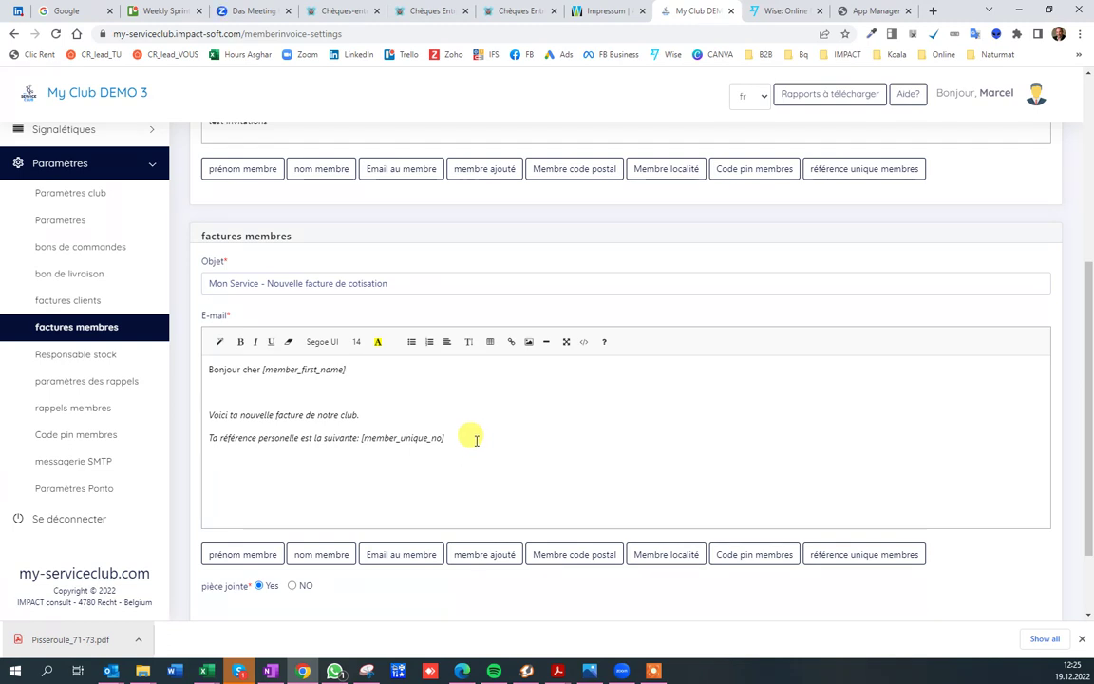
- Add the closing line "Votre comité" below the personal reference line in the member invoice email, separated by a blank line
left_click(485, 442)
key("Return")
key("Return")
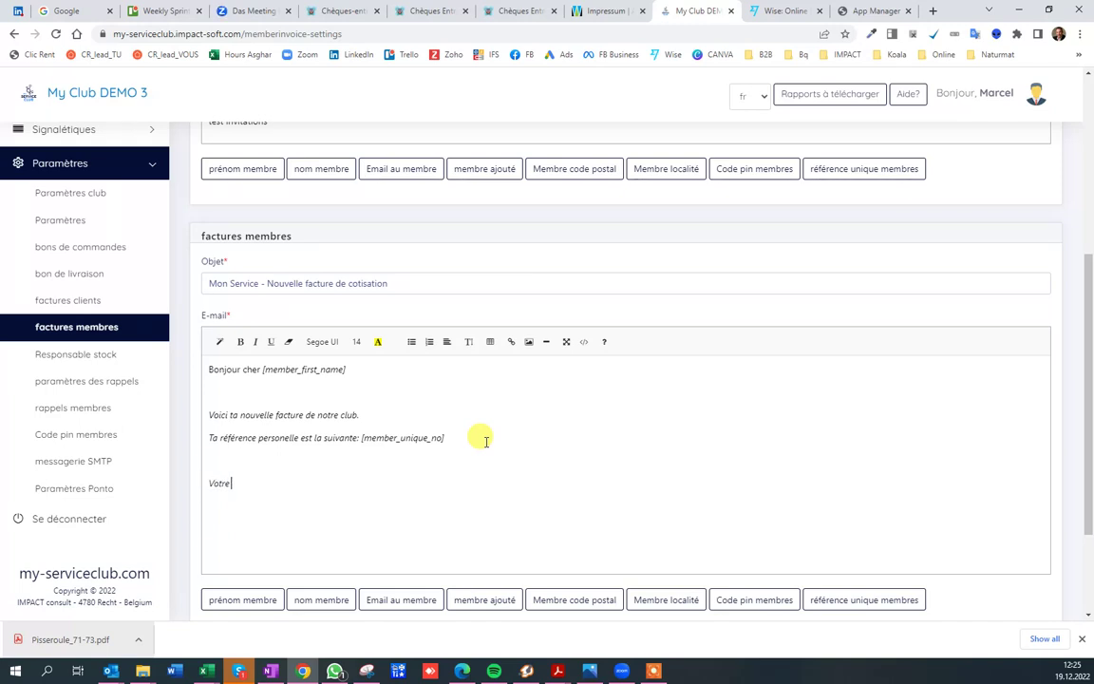
type("comité")
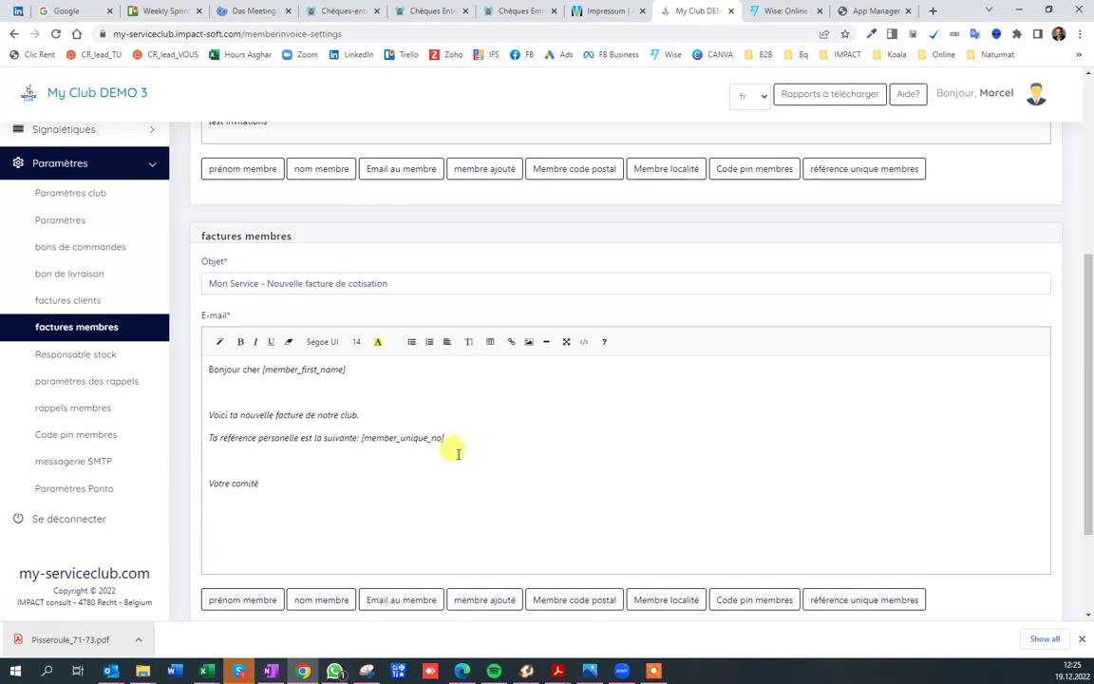
- Keep the member invoice email's attachment option on Yes and save the updated member invoice settings
scroll(442, 461, "down", 2)
scroll(442, 461, "down", 1)
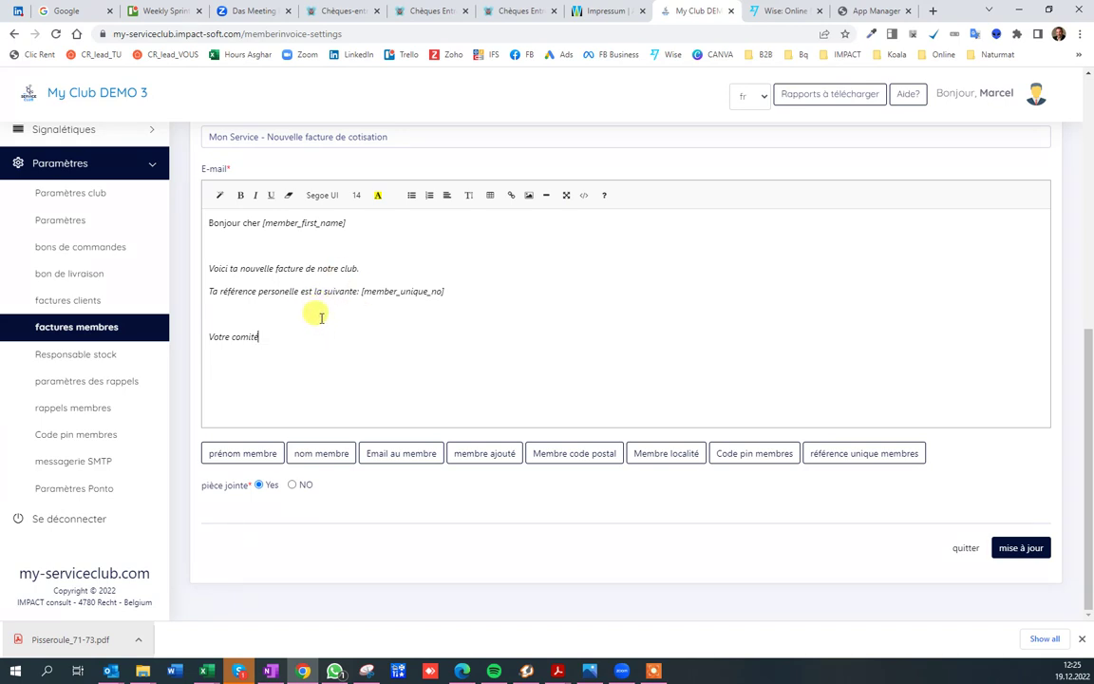
left_click(292, 485)
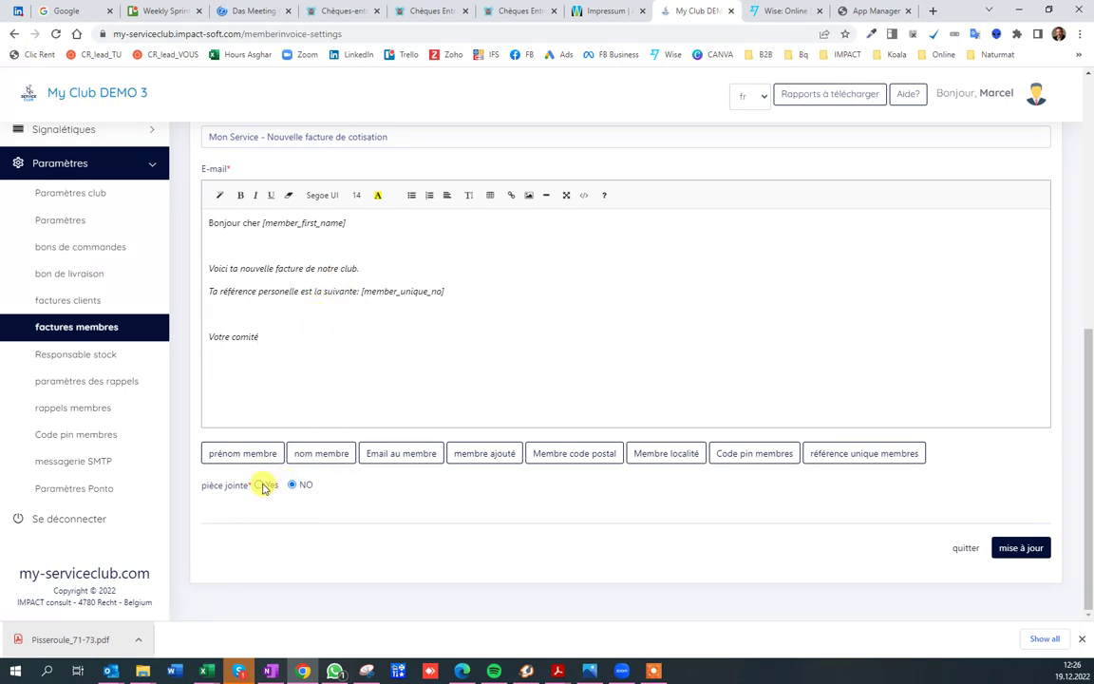
left_click(259, 485)
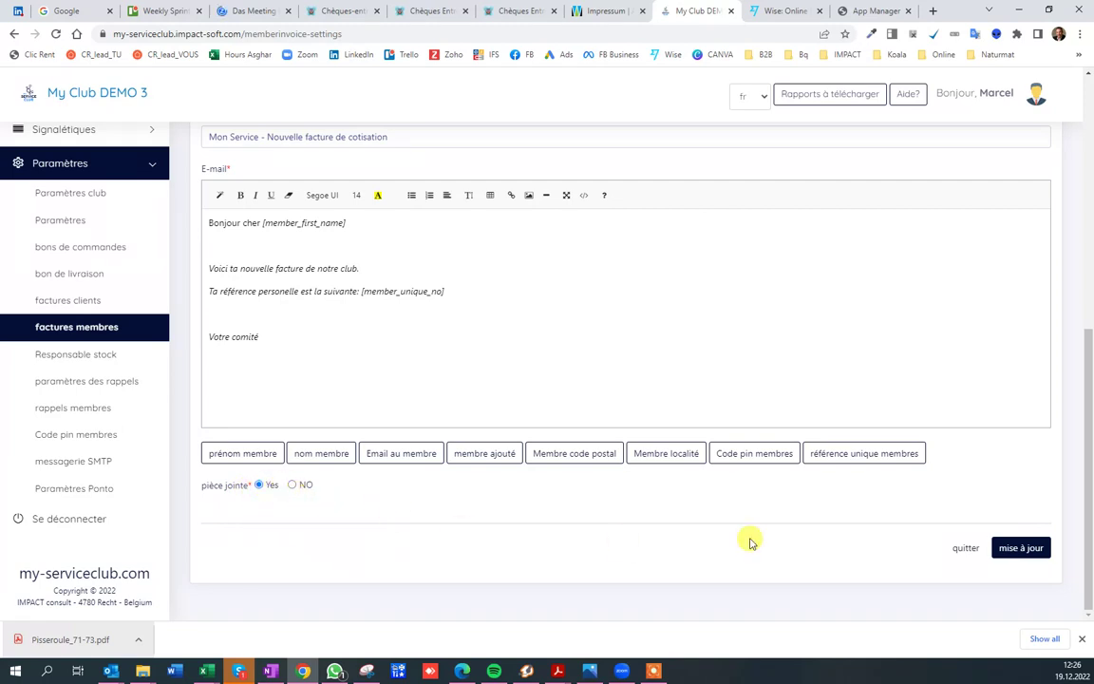
left_click(1016, 547)
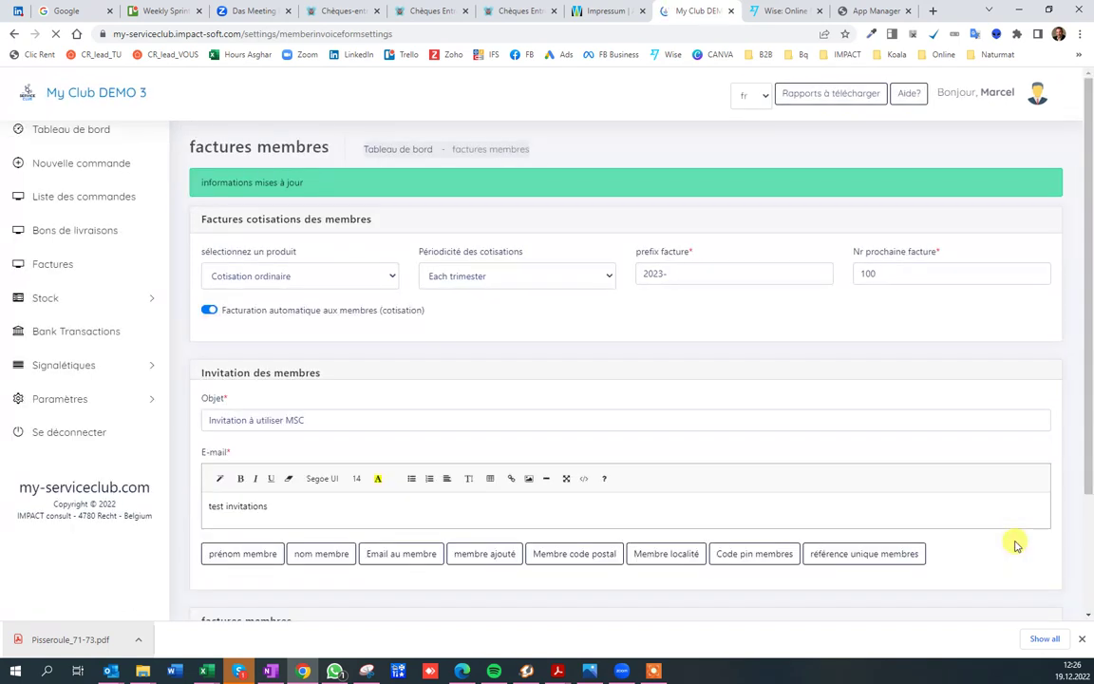